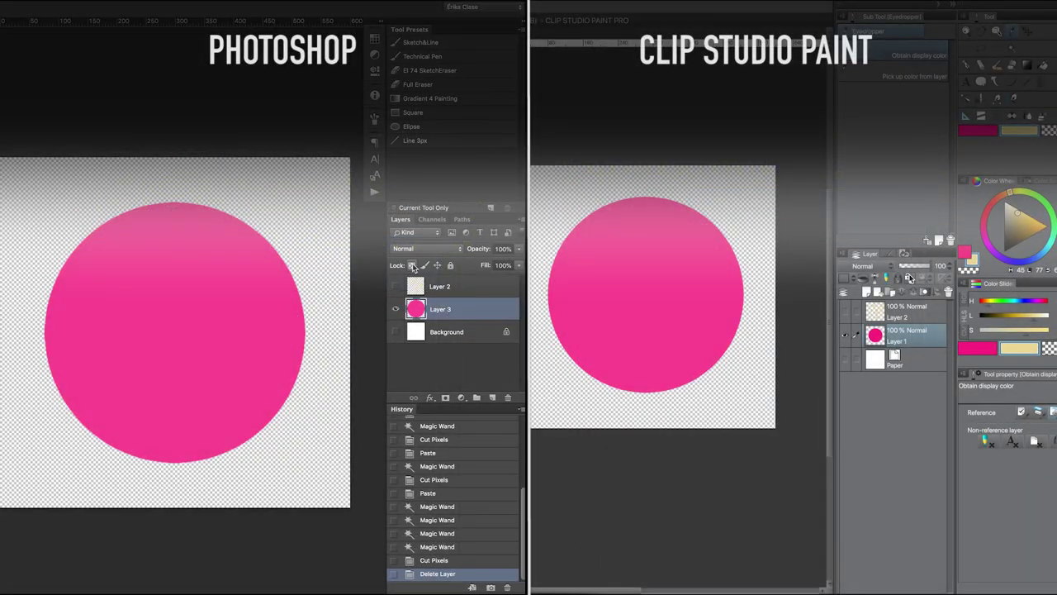
Step: Lock transparent pixels on both circle layers and start painting cream over the circles' tops
left_click(909, 279)
left_click(412, 265)
key("p")
mouse_move(595, 227)
left_mouse_down()
mouse_move(620, 211)
mouse_move(607, 243)
left_mouse_up()
left_click_drag(148, 257, 166, 223)
mouse_move(607, 244)
left_mouse_down()
mouse_move(675, 225)
mouse_move(652, 237)
left_mouse_up()
left_click_drag(165, 223, 177, 236)
Step: Extend the cream strokes across and past both circle tops, staying inside the pink
left_click_drag(651, 237, 703, 239)
left_click_drag(175, 237, 239, 240)
left_click_drag(703, 239, 649, 189)
left_click_drag(240, 240, 99, 247)
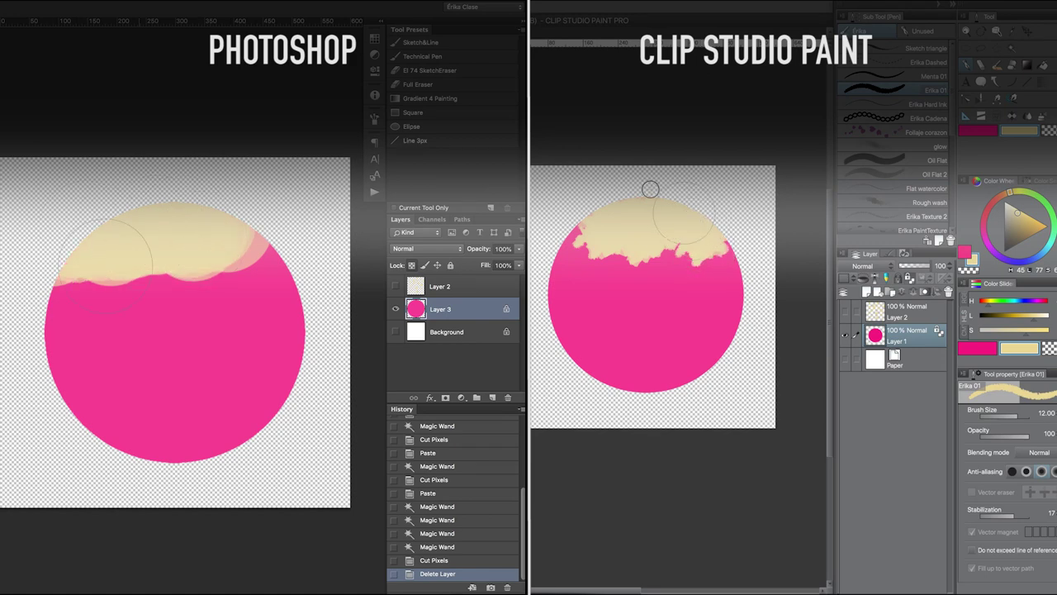
left_click_drag(649, 189, 575, 226)
mouse_move(99, 248)
left_mouse_down()
mouse_move(136, 274)
mouse_move(124, 298)
left_mouse_up()
left_click_drag(576, 226, 593, 253)
left_click_drag(124, 297, 130, 313)
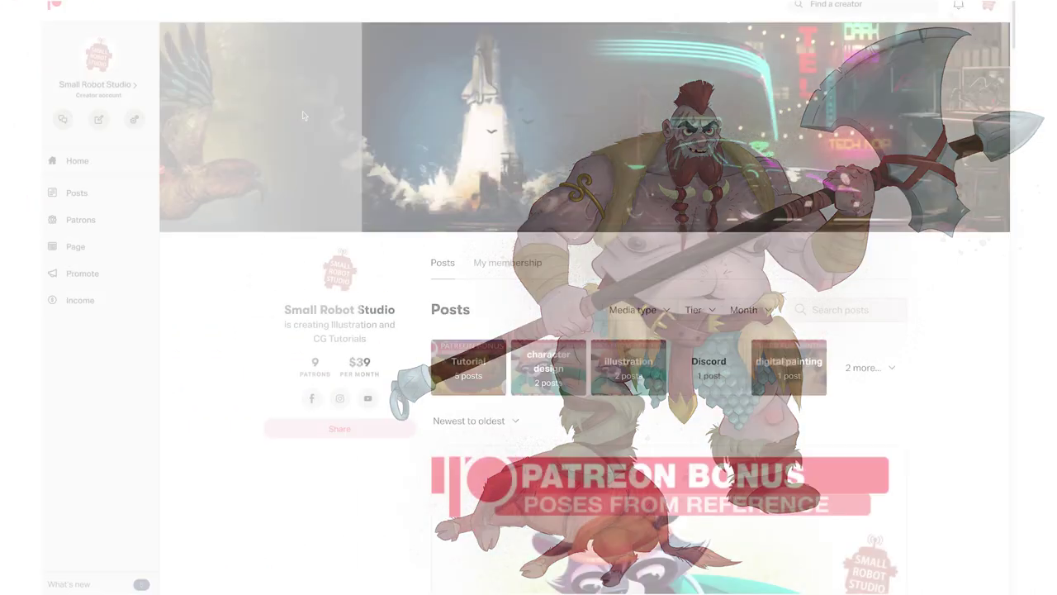
Step: Scroll the Small Robot Studio Patreon page past recent posts to the Point Scale Maps Bonus
scroll(302, 115, "down", 8)
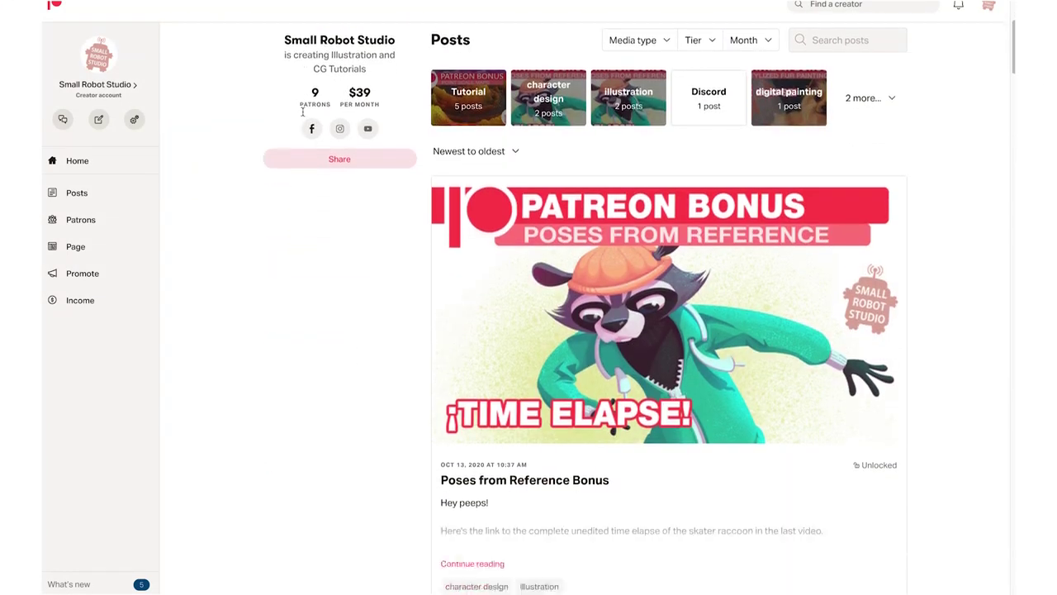
scroll(302, 116, "down", 8)
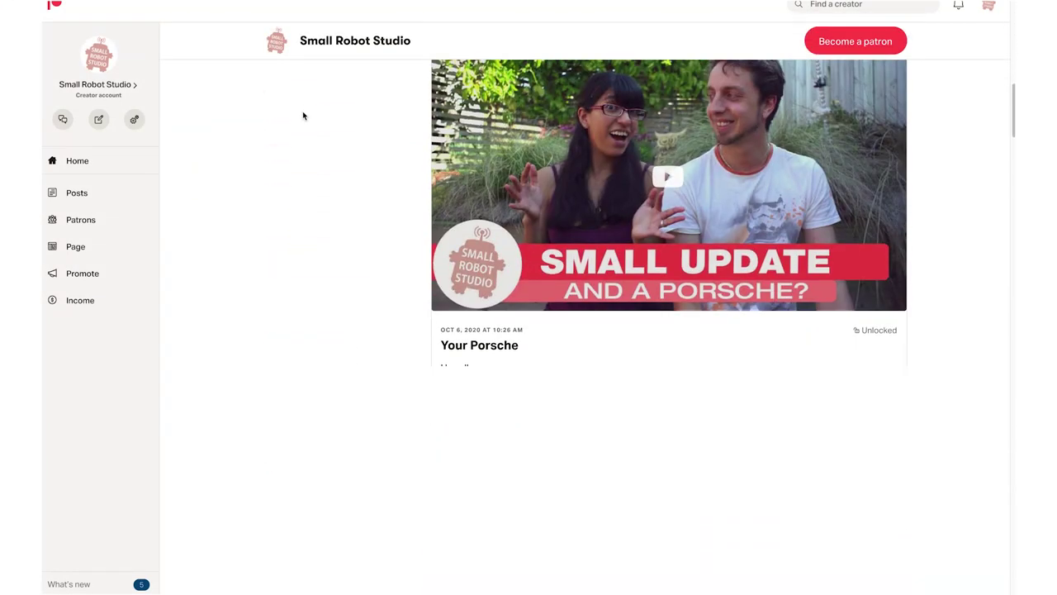
scroll(302, 116, "down", 10)
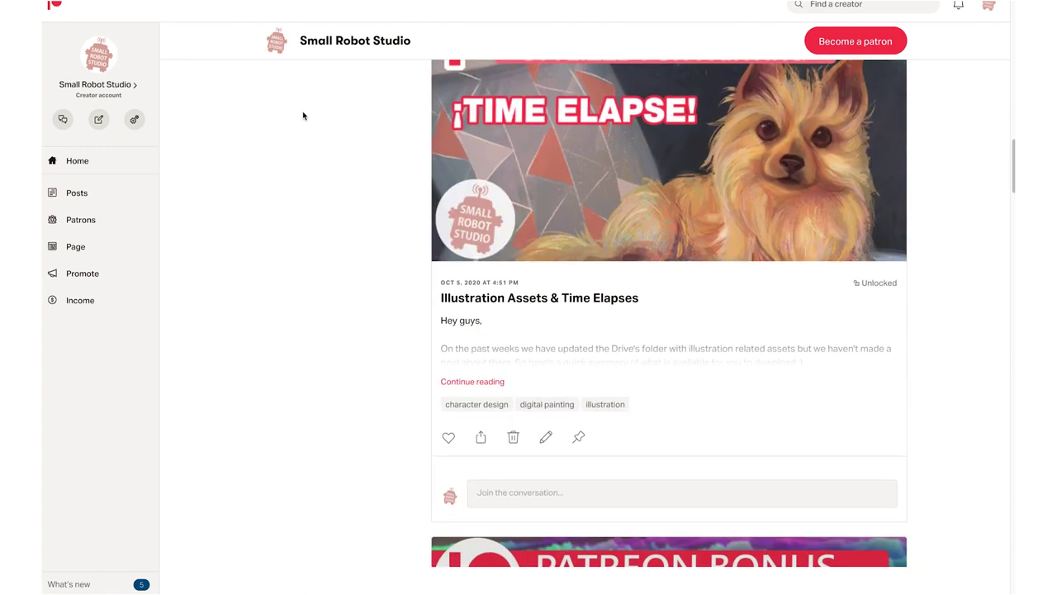
scroll(303, 115, "down", 5)
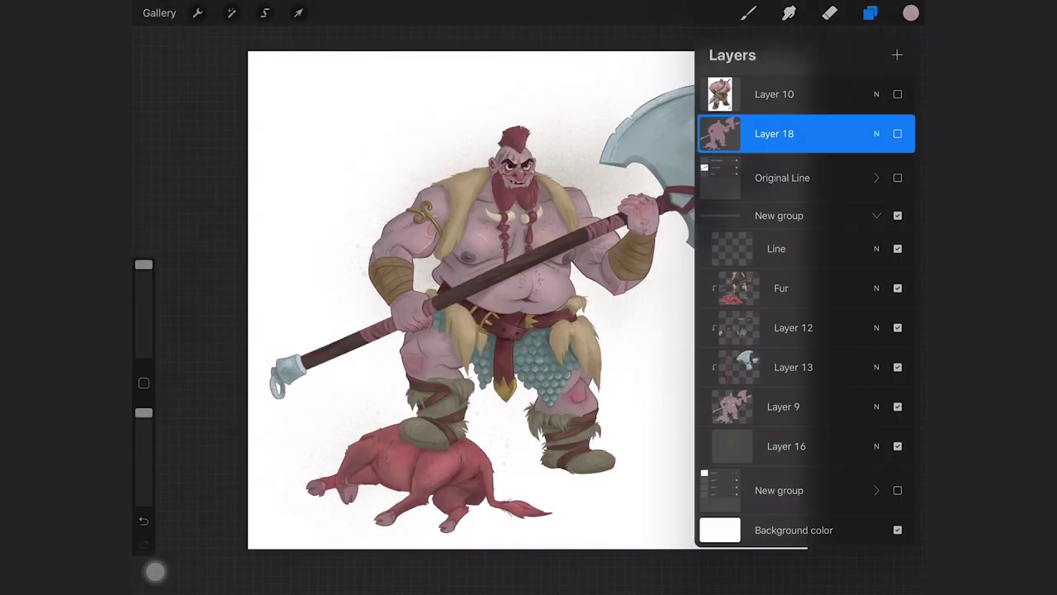
Step: Toggle Layer 13 to inspect it, then move Layer 18 into the New group beneath it
left_click(898, 366)
left_click(898, 367)
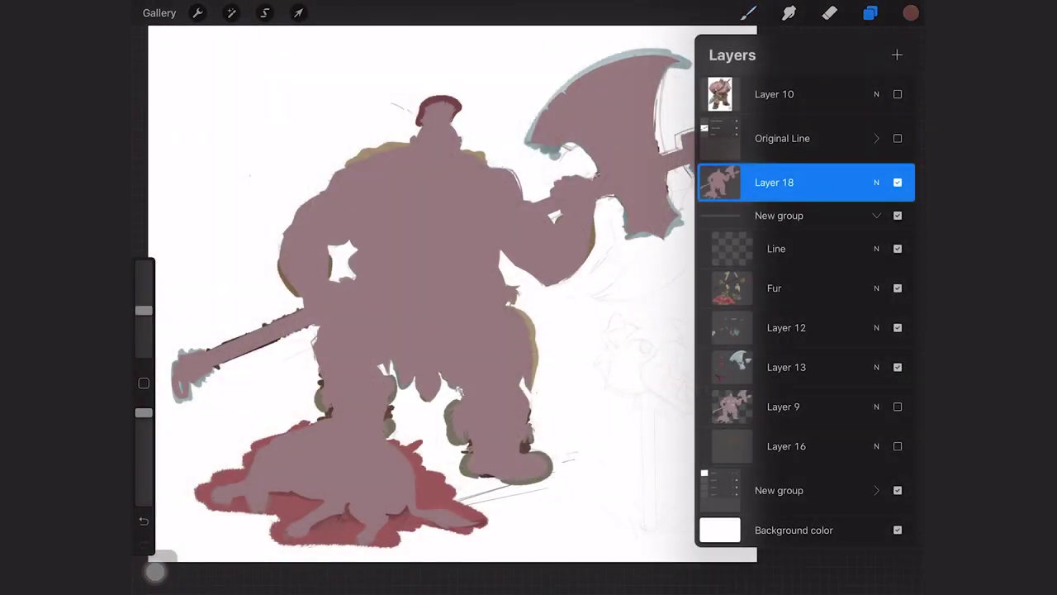
left_click_drag(720, 182, 712, 359)
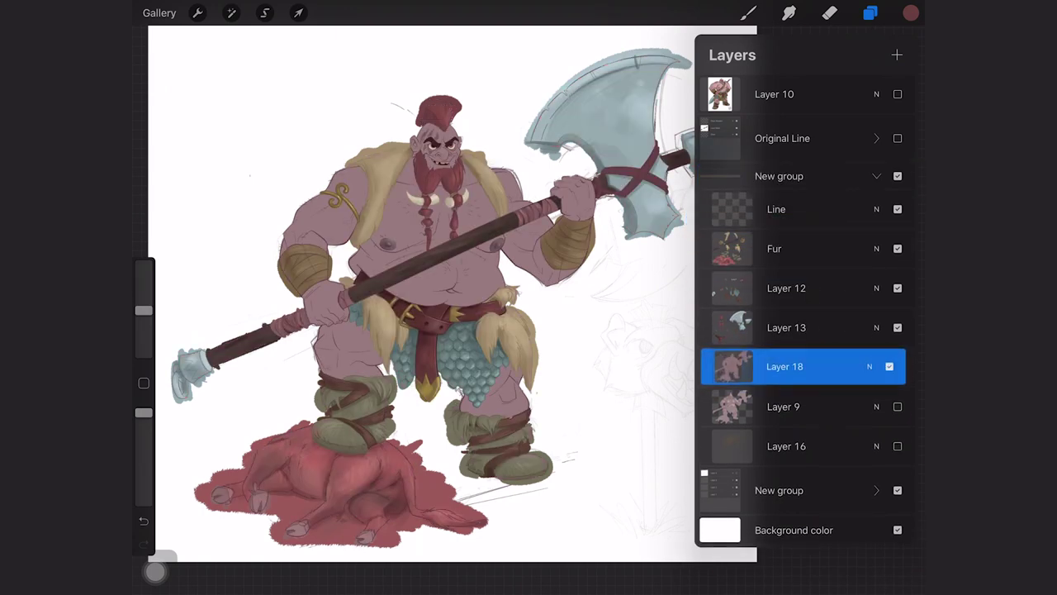
Step: Set Layer 13 as a clipping mask over the base colour Layer 18
left_click(789, 327)
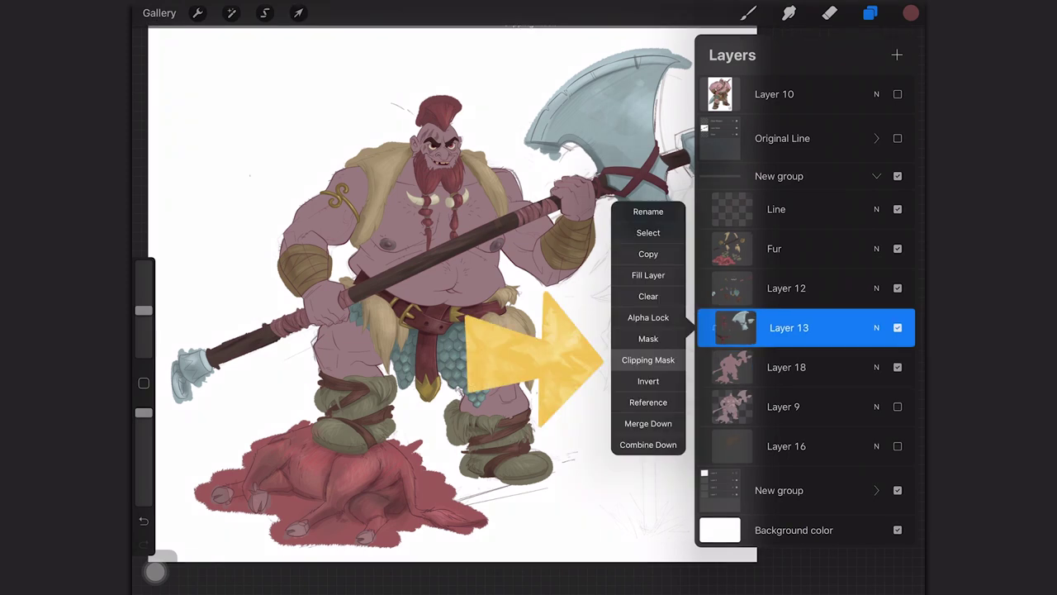
left_click(787, 366)
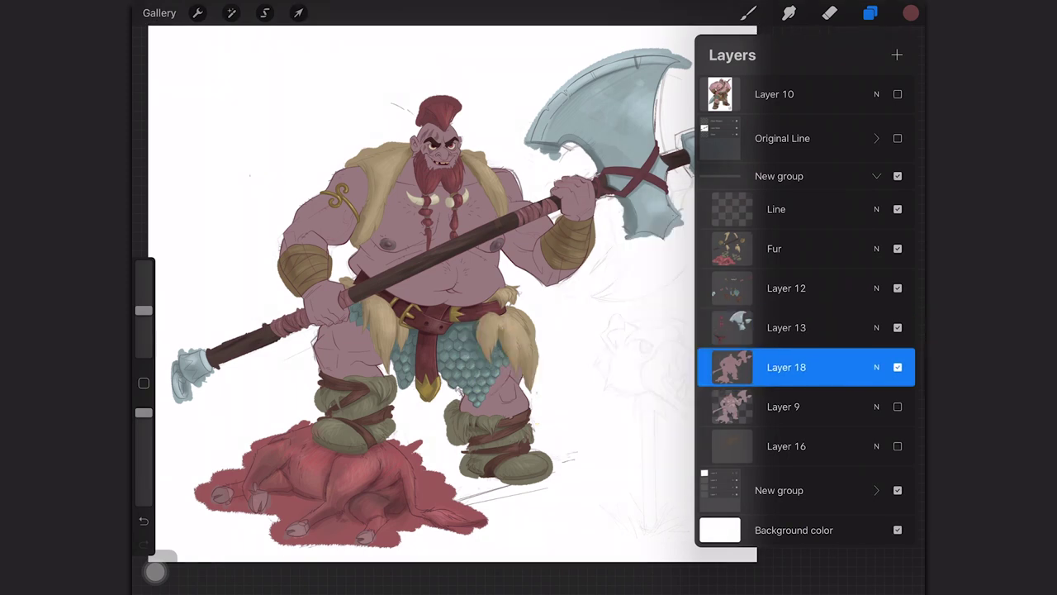
left_click(786, 327)
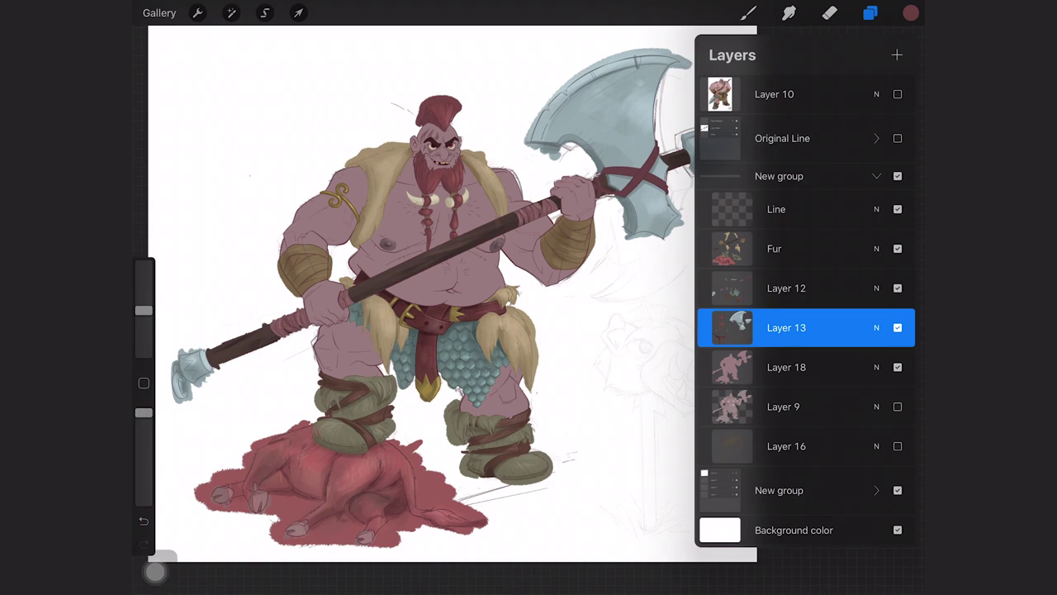
left_click(787, 327)
left_click(647, 359)
Step: Clip Layer 12 and the Fur layer to the layers below as well
left_click(786, 288)
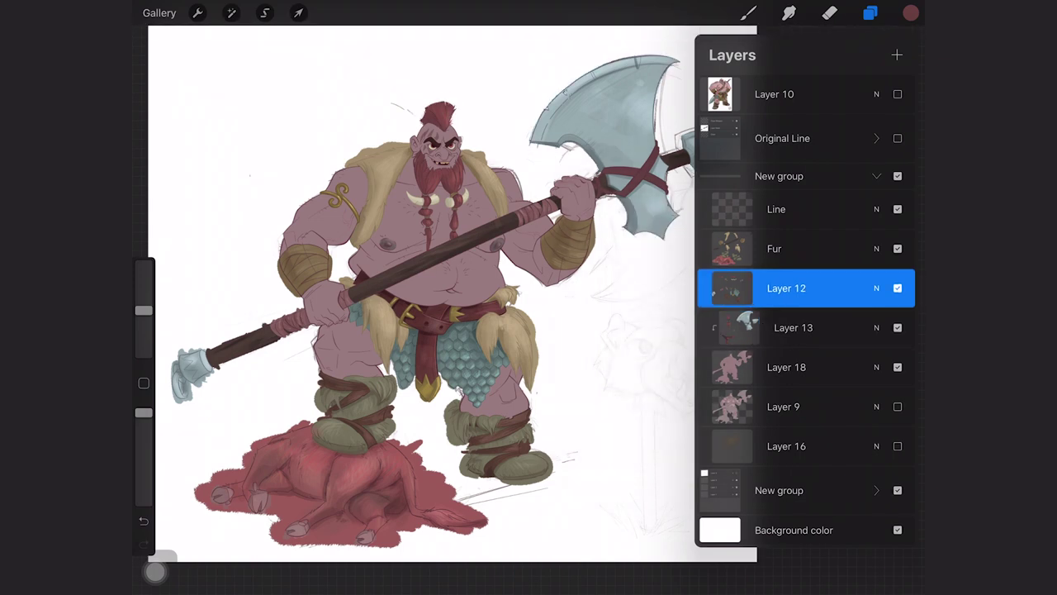
left_click(787, 288)
left_click(647, 320)
left_click(776, 248)
left_click(776, 247)
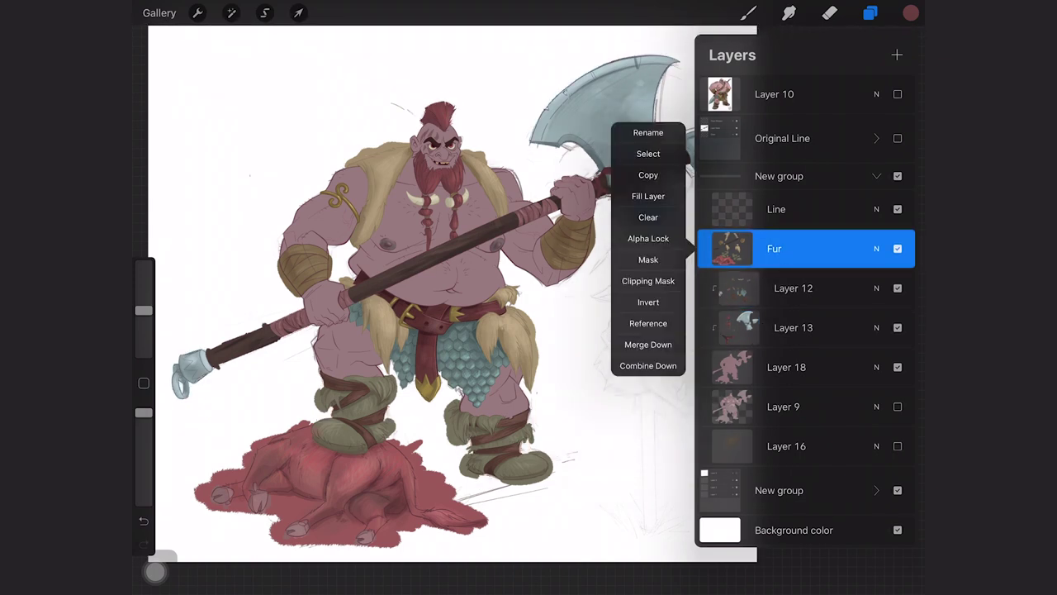
left_click(647, 279)
left_click(870, 12)
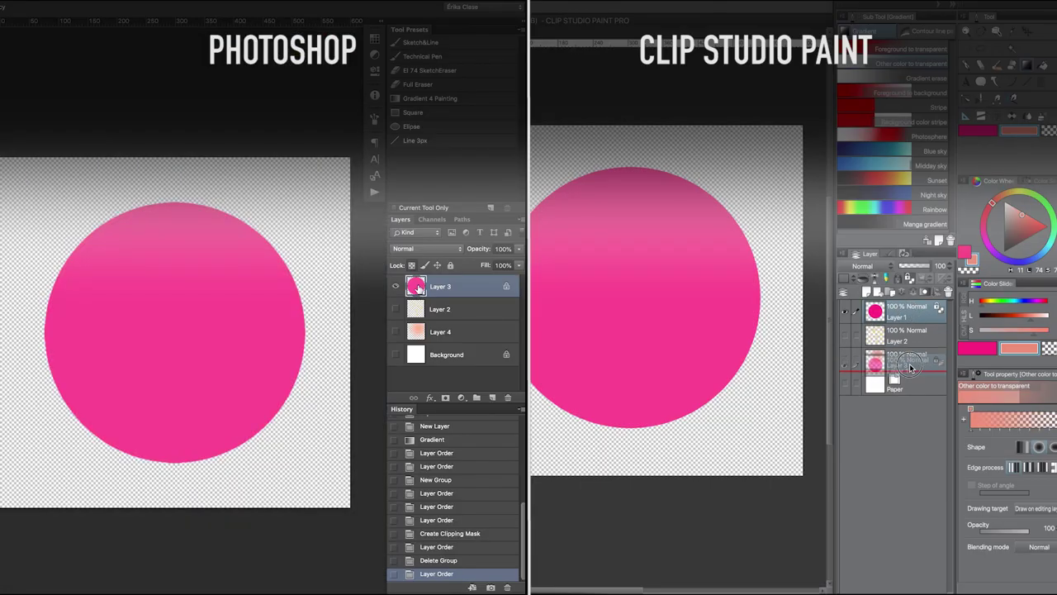
Step: Move the circle layer under the gradient and stars, and make gradient and star layers visible
left_click_drag(422, 340, 421, 343)
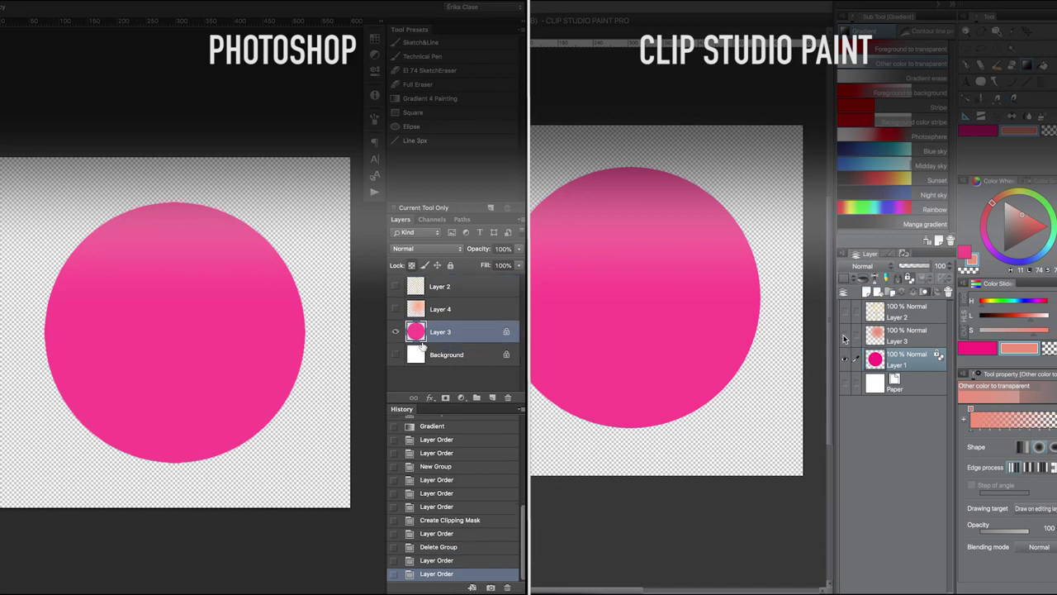
left_click(844, 335)
left_click(844, 311)
left_click(396, 309)
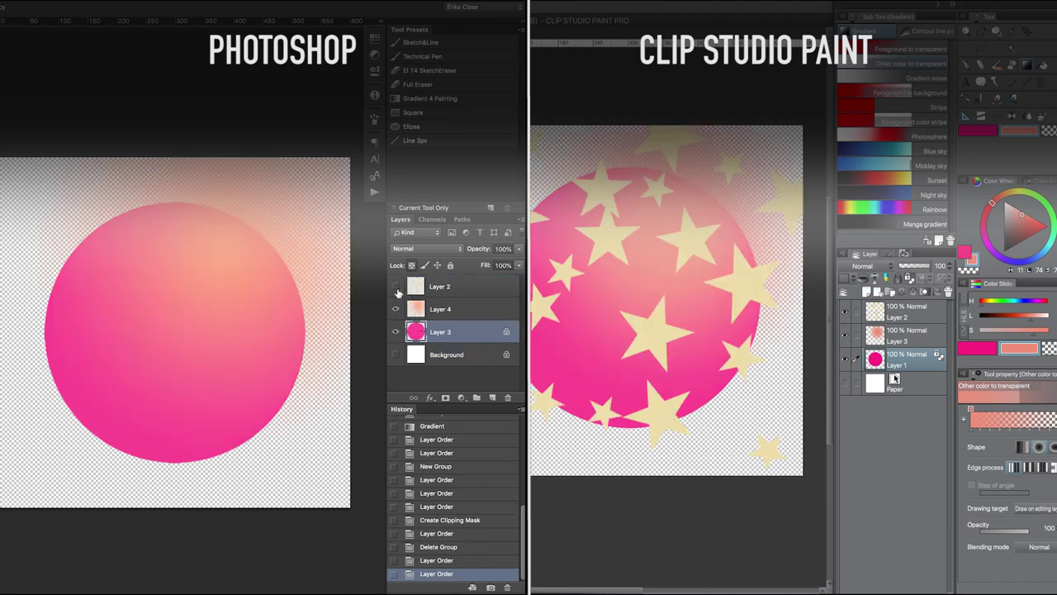
left_click(395, 286)
Step: Clip the gradient layer to the pink circle in both Photoshop and Clip Studio Paint
right_click(878, 329)
left_click(878, 333)
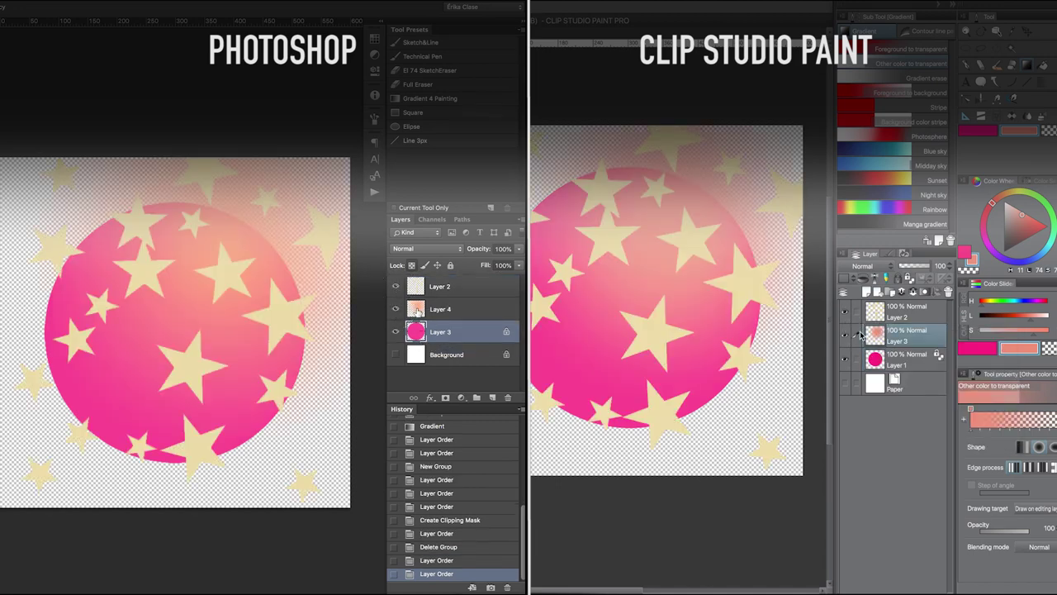
right_click(449, 314)
right_click(876, 342)
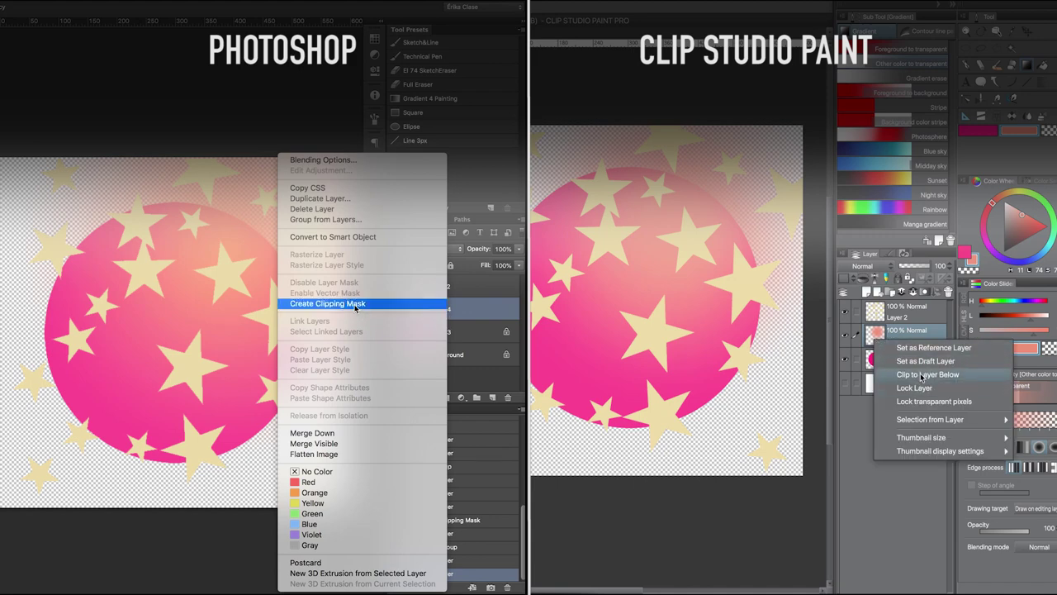
left_click(356, 305)
left_click(920, 376)
Step: Clip the star layer to the circle, and group Clip Studio's gradient and stars with Ctrl+G
left_click(892, 312)
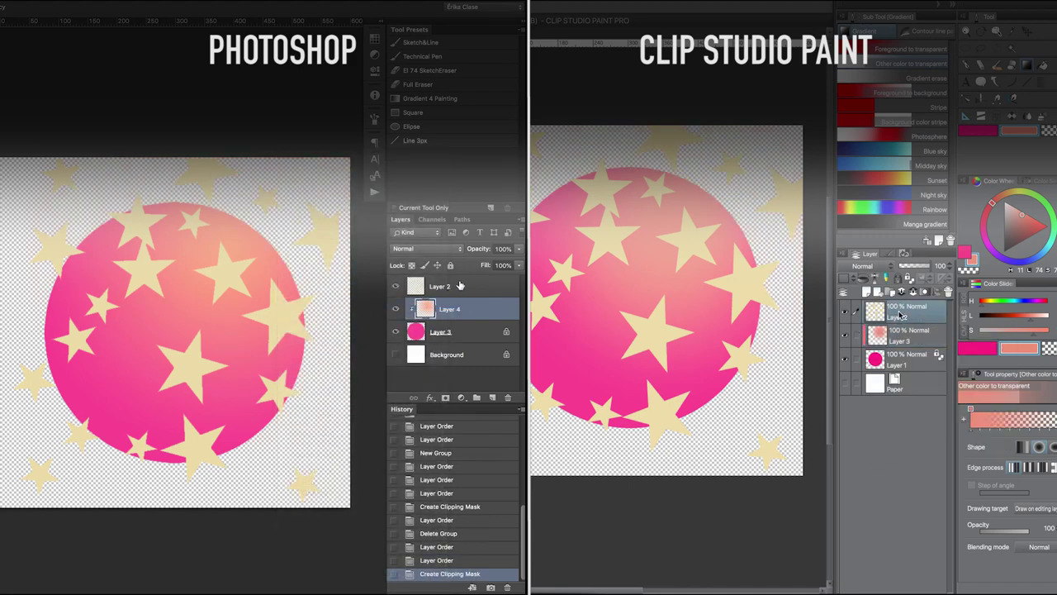
left_click(460, 286)
right_click(460, 286)
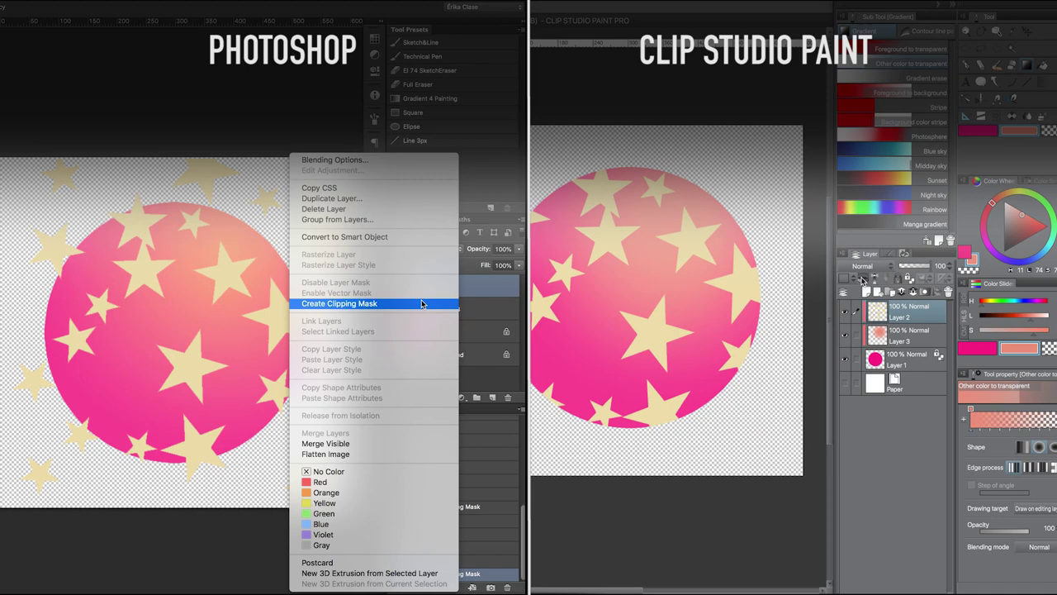
left_click(420, 304)
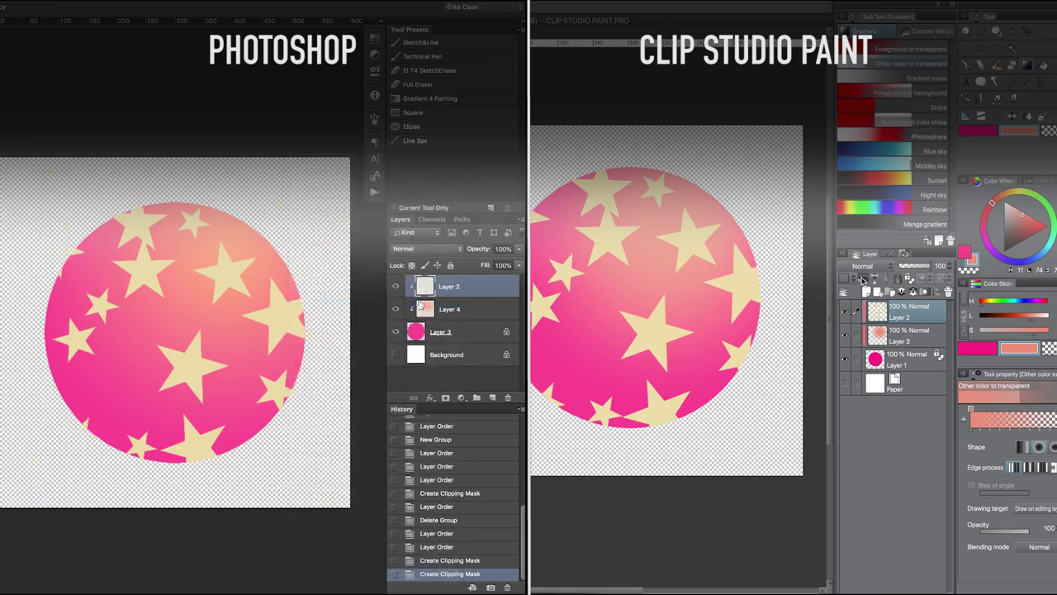
key("ctrl+g")
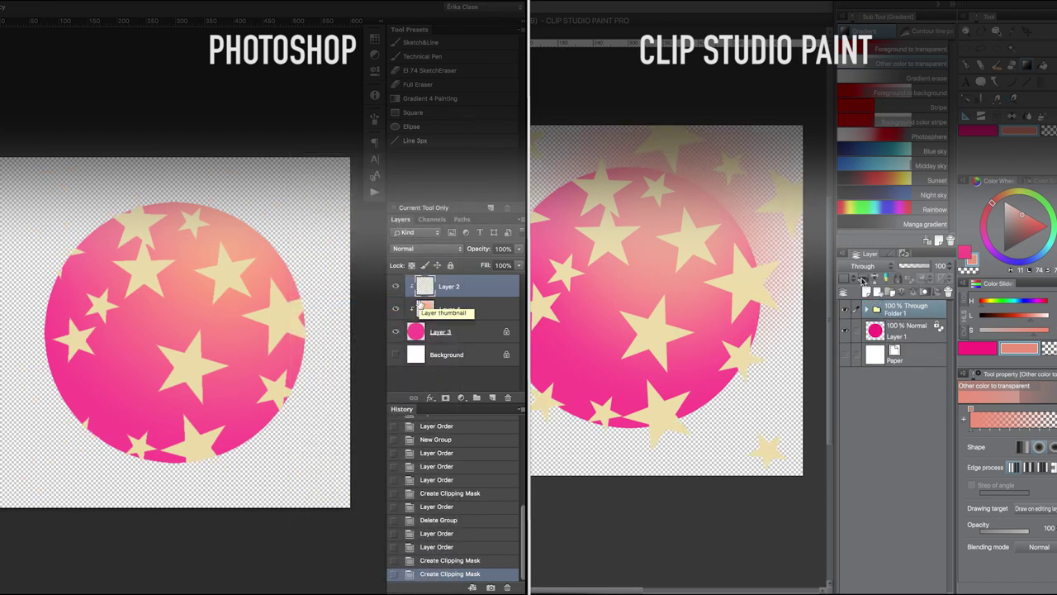
left_click(768, 4)
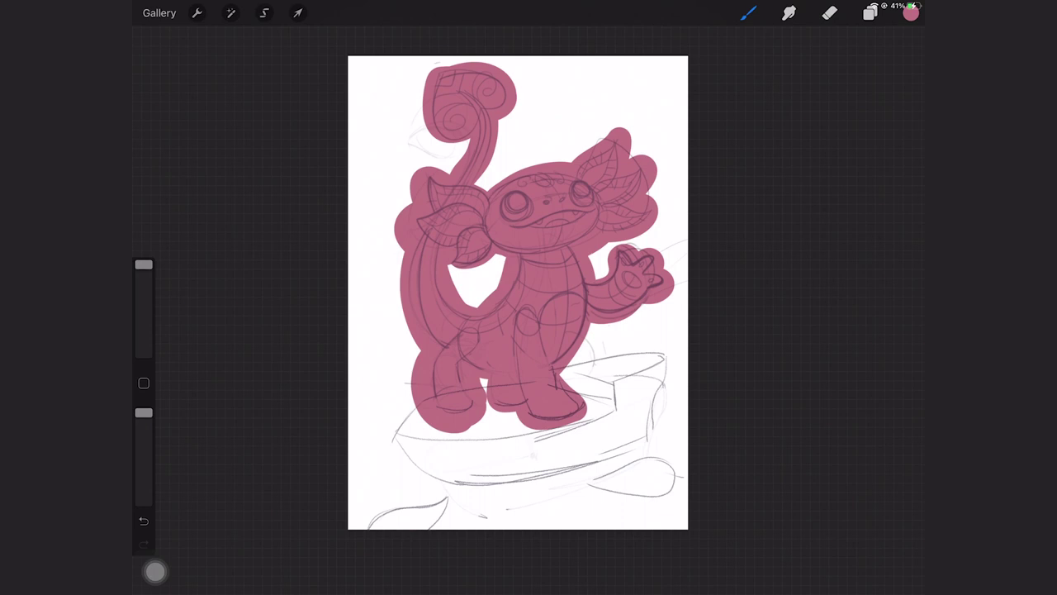
Step: Add a layer mask to the pink base Layer 24
left_click(870, 13)
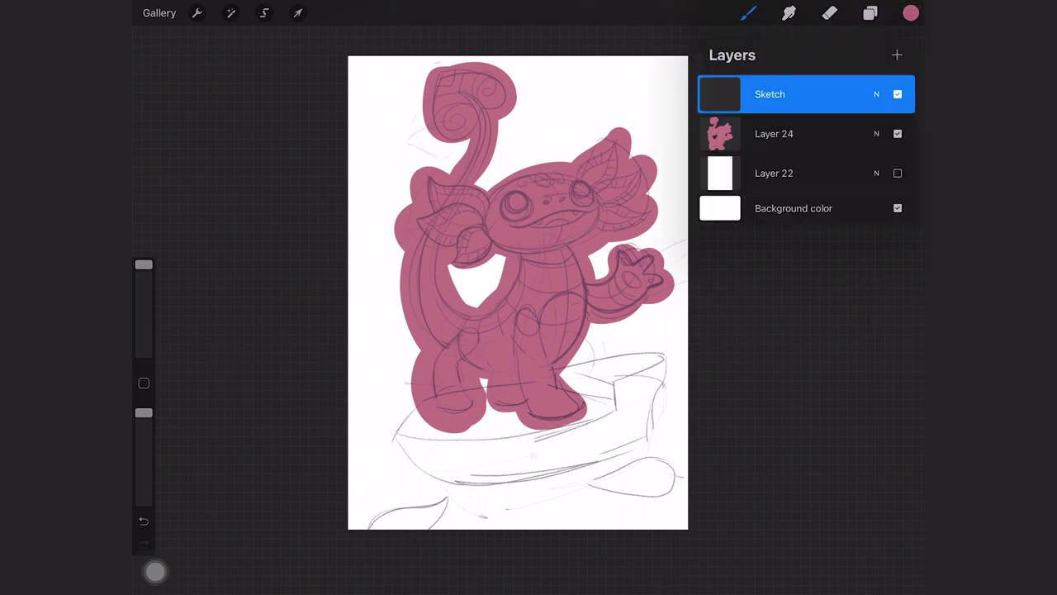
left_click(774, 133)
left_click(720, 137)
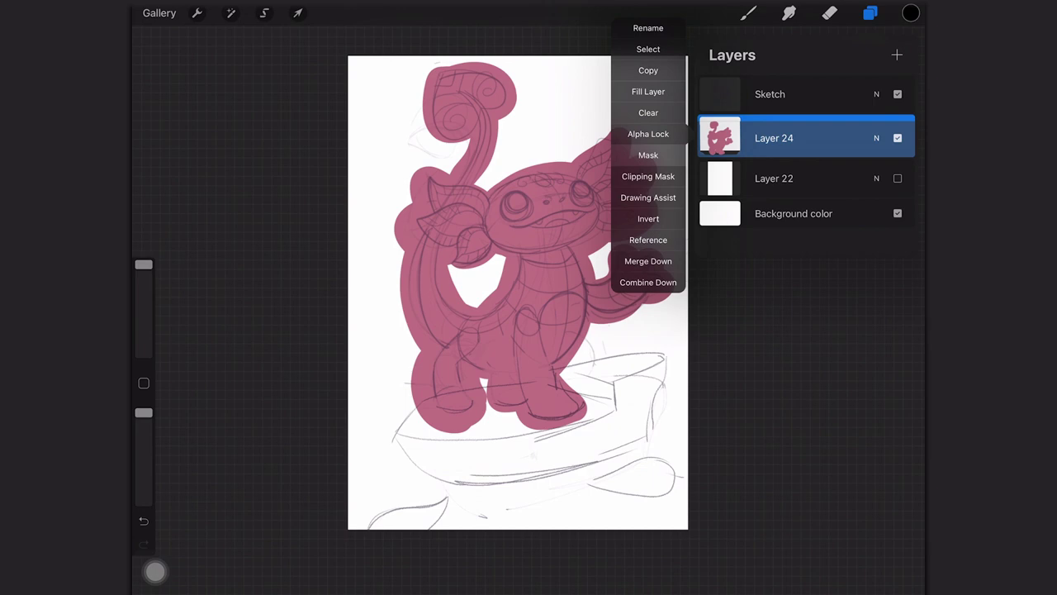
left_click(648, 154)
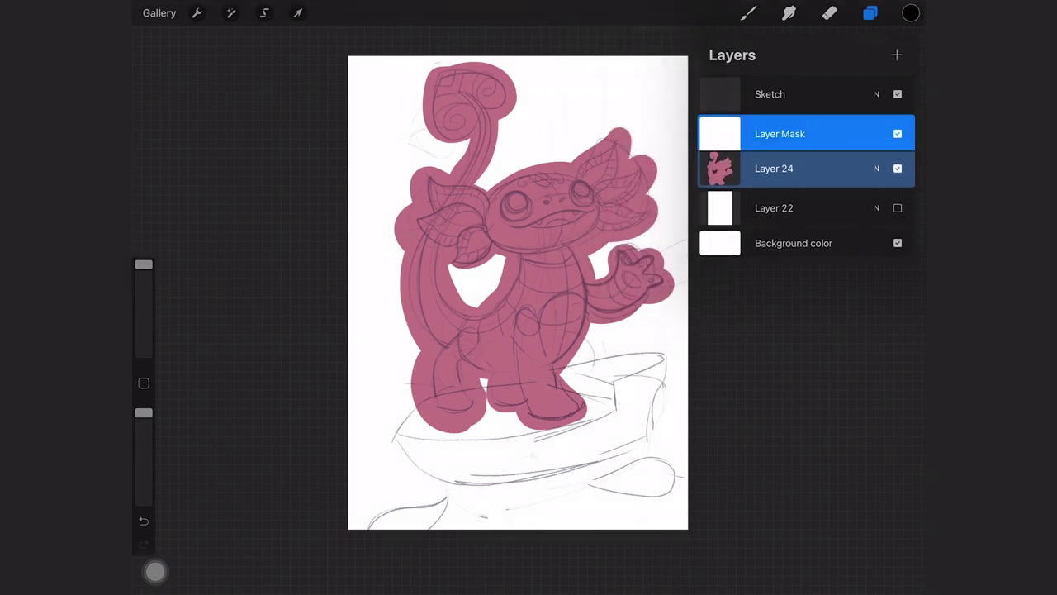
Step: Paint on the mask to hide pink around the raised arm, right head frill and tail loop
left_click(748, 12)
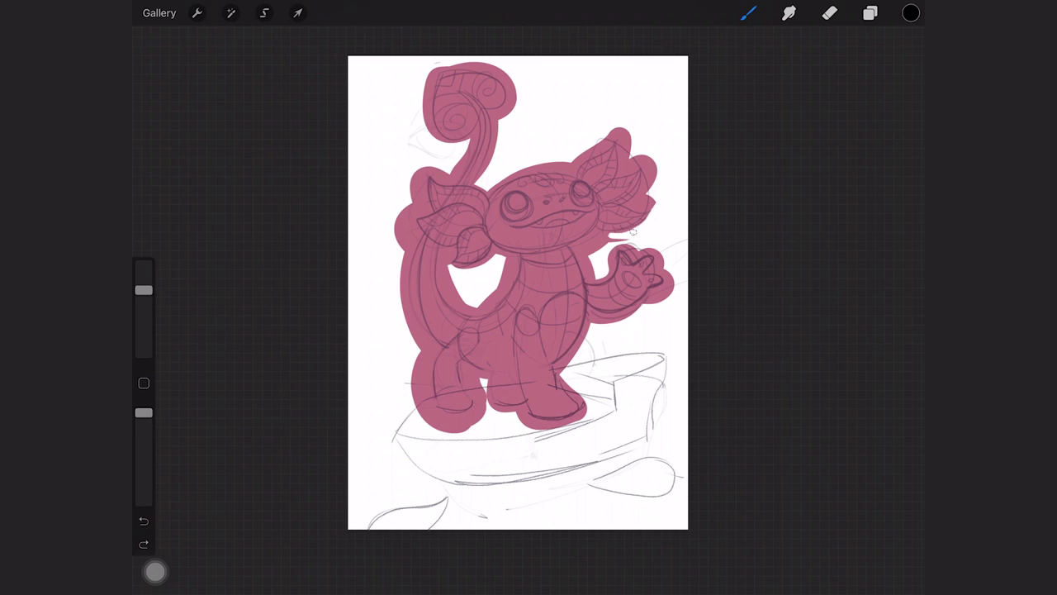
mouse_move(568, 248)
left_mouse_down()
mouse_move(653, 265)
mouse_move(578, 372)
mouse_move(652, 314)
left_mouse_up()
mouse_move(661, 264)
left_mouse_down()
mouse_move(583, 248)
mouse_move(636, 165)
mouse_move(616, 136)
mouse_move(653, 182)
mouse_move(632, 206)
left_mouse_up()
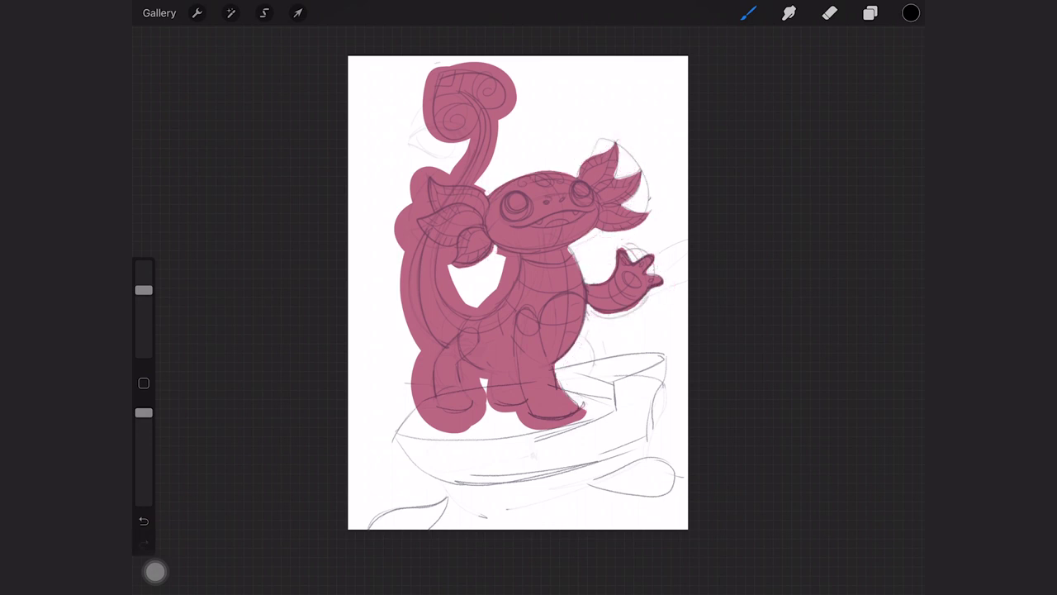
mouse_move(483, 248)
left_mouse_down()
mouse_move(463, 309)
mouse_move(446, 256)
left_mouse_up()
left_click_drag(446, 273, 479, 263)
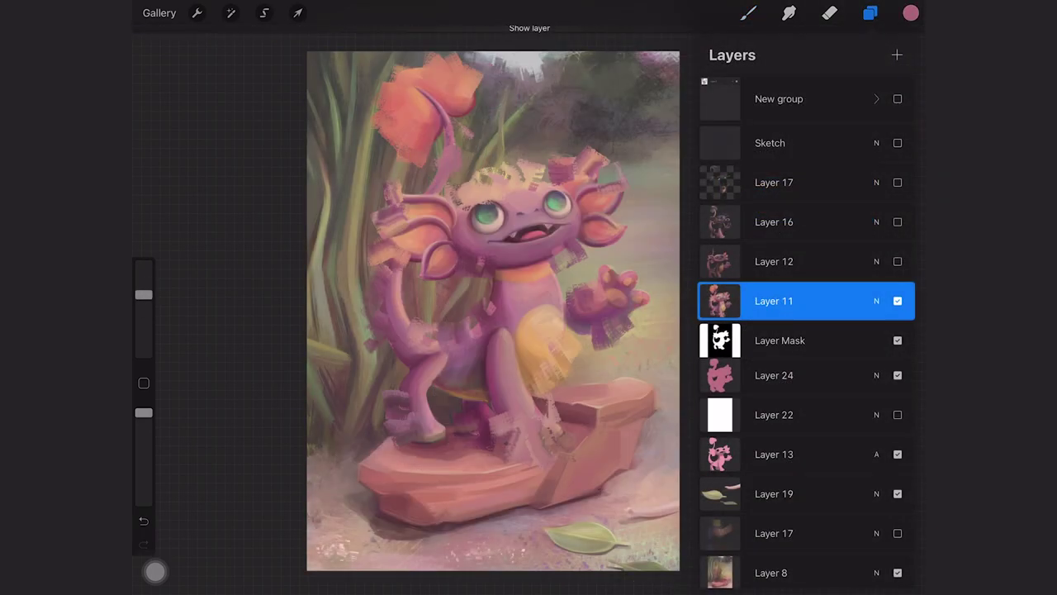
Step: Make Layers 16 and 17 visible and clip Layer 11 to the masked creature
left_click(898, 261)
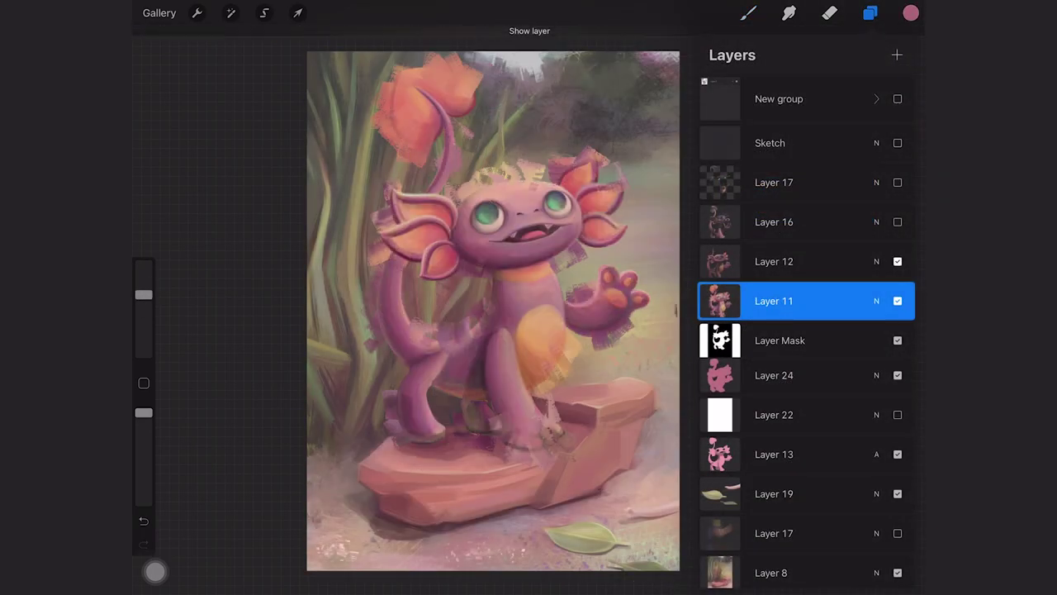
left_click(898, 221)
left_click(898, 182)
left_click(774, 301)
left_click(648, 322)
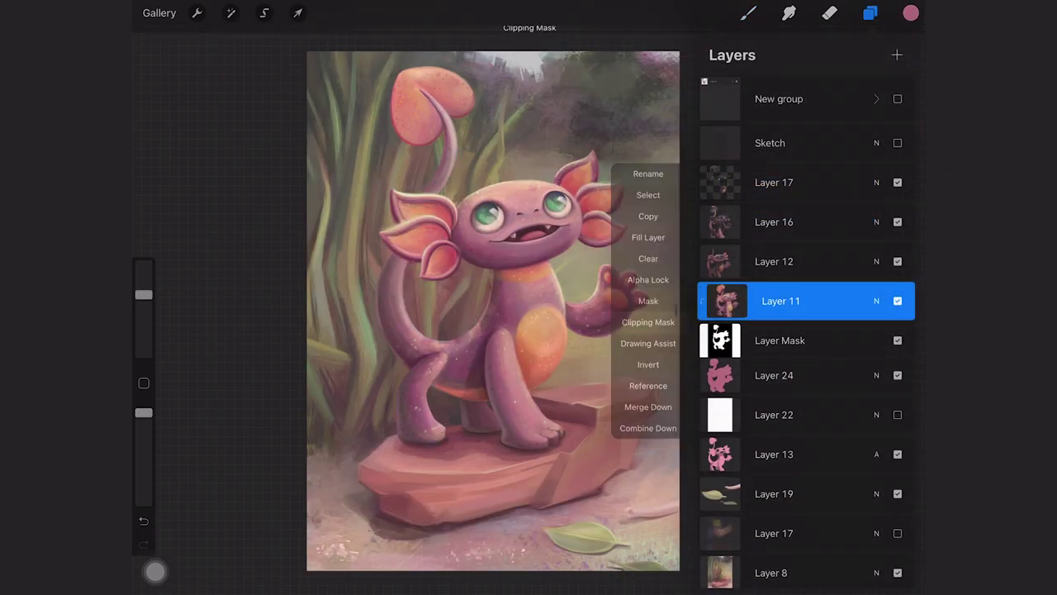
Step: Clip Layers 12, 16 and 17 to the masked creature
left_click(774, 261)
left_click(774, 261)
left_click(648, 283)
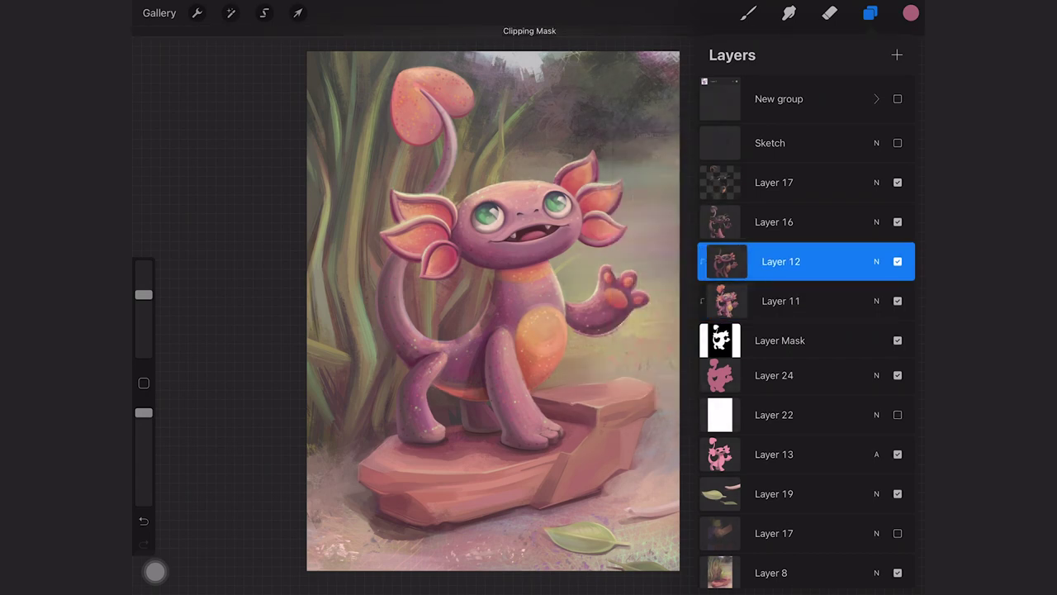
left_click(774, 221)
left_click(774, 222)
left_click(649, 283)
left_click(774, 182)
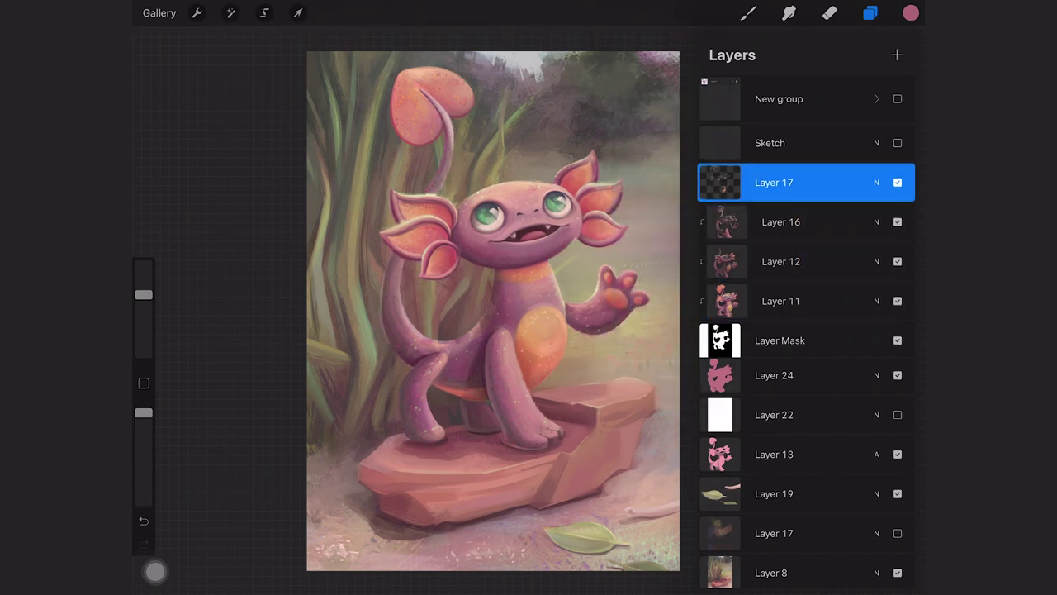
left_click(774, 182)
left_click(648, 204)
Step: Select the Layer Mask and paint a light highlight along the head's top edge
left_click(780, 340)
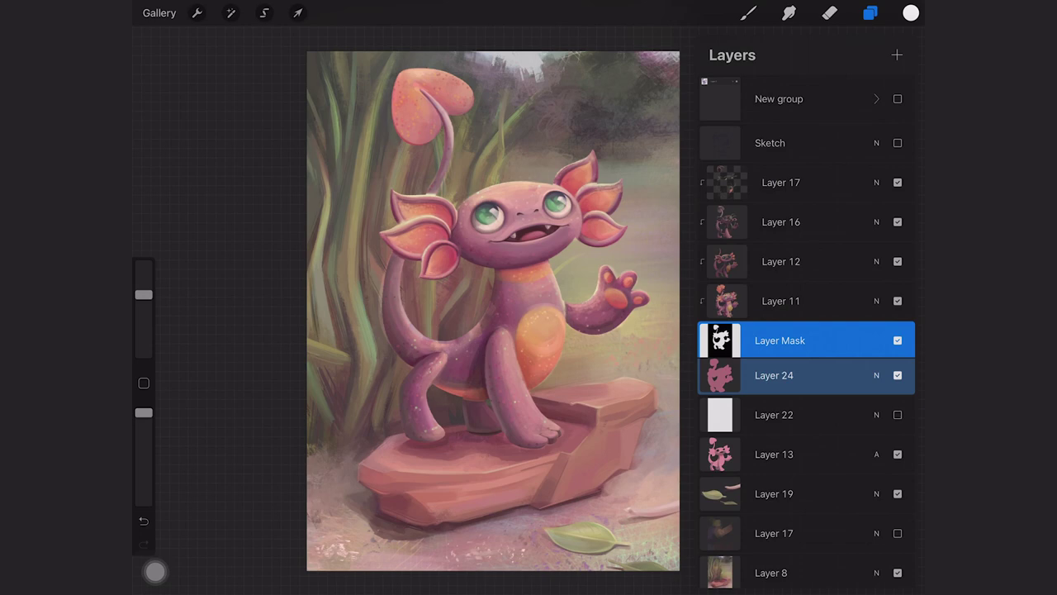
left_click(870, 13)
left_click(748, 13)
scroll(495, 306, "up", 3)
scroll(512, 256, "up", 5)
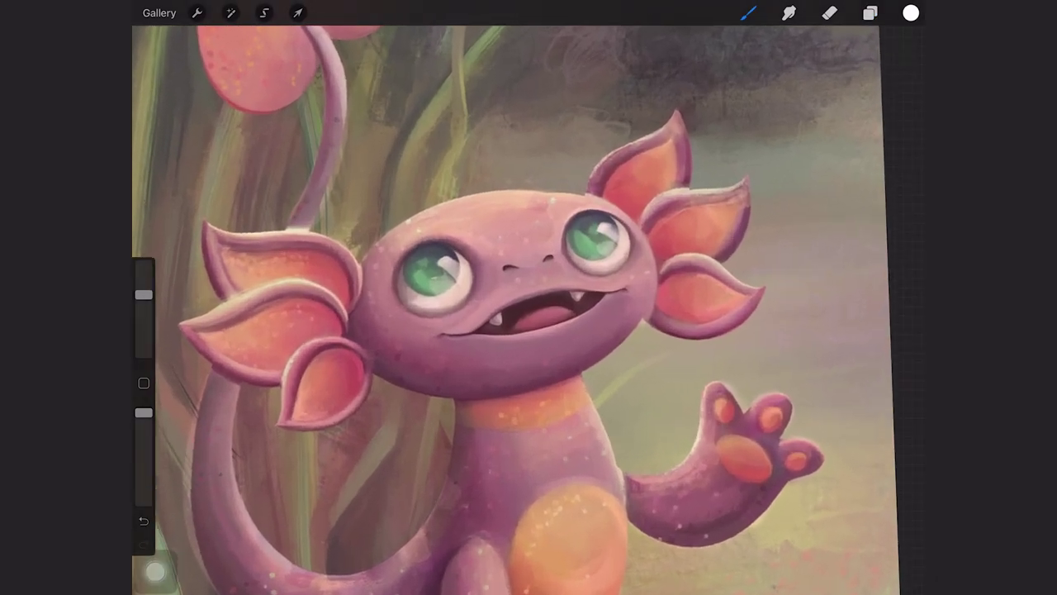
scroll(512, 331, "up", 2)
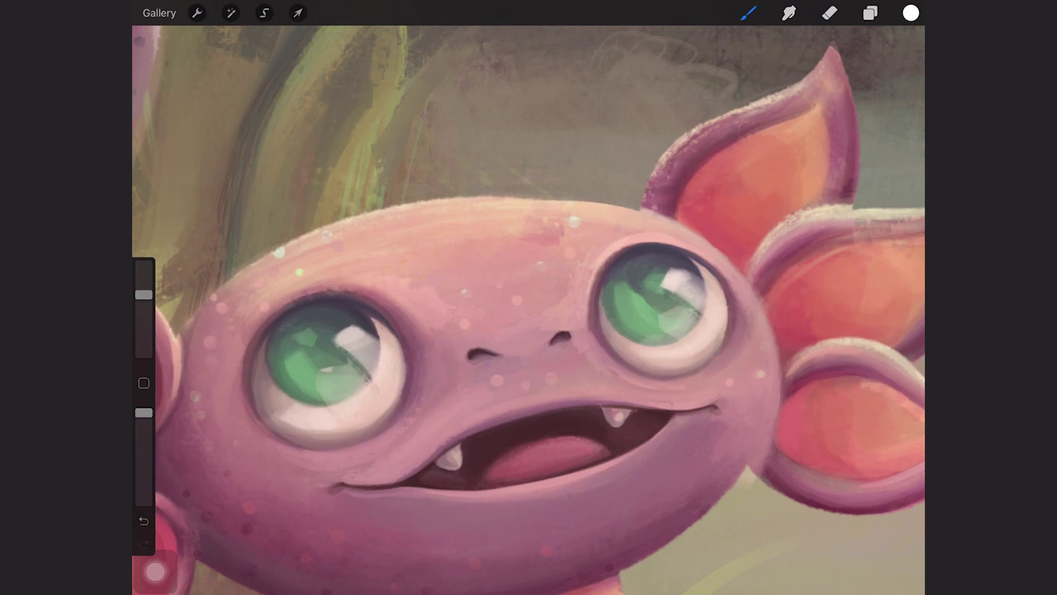
mouse_move(603, 201)
left_mouse_down()
mouse_move(470, 203)
mouse_move(599, 200)
mouse_move(398, 207)
left_mouse_up()
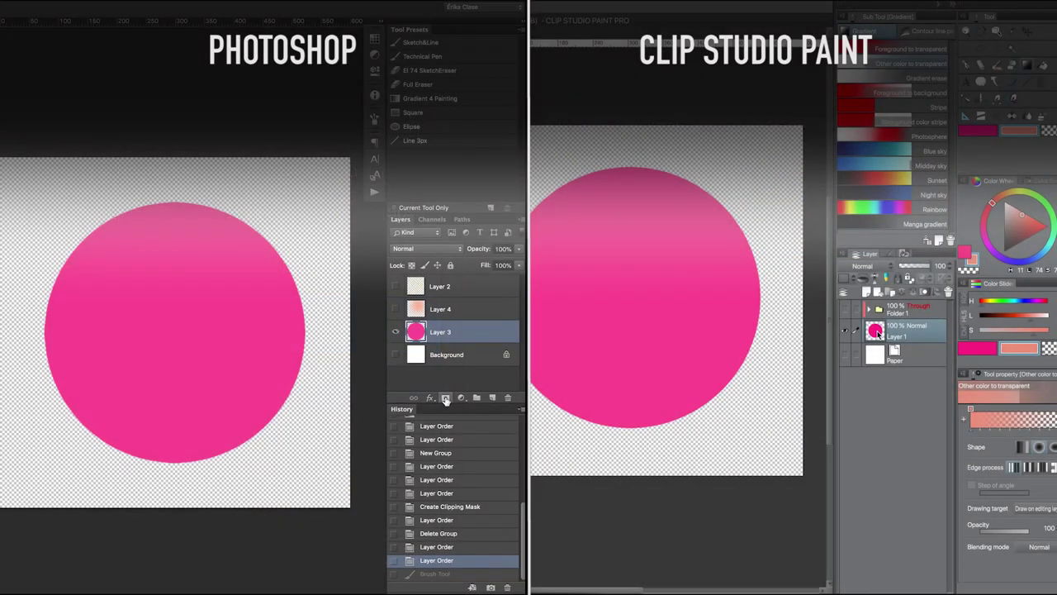
Step: Add masks to Layer 3 and Layer 1, then paint over the circle tops to hide them
left_click(445, 398)
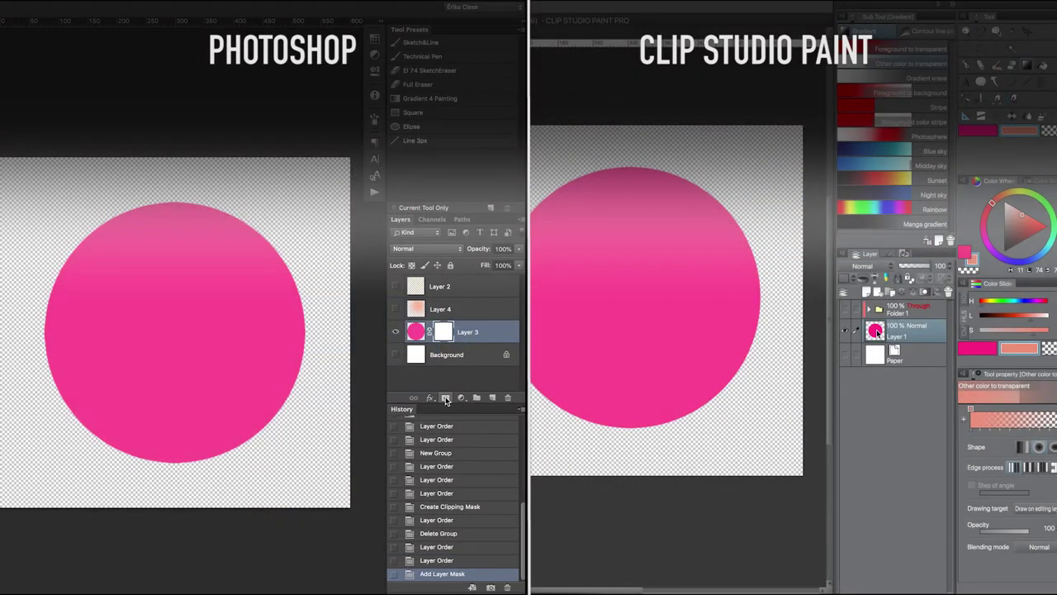
left_click(924, 295)
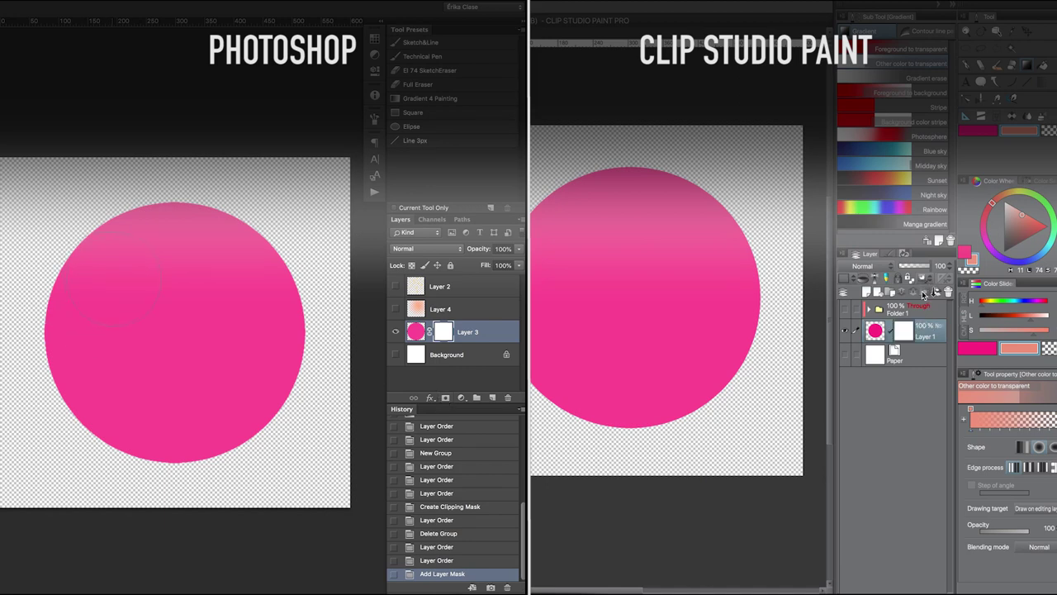
key("p")
mouse_move(652, 176)
left_mouse_down()
mouse_move(673, 192)
mouse_move(678, 224)
mouse_move(656, 236)
mouse_move(633, 160)
mouse_move(653, 246)
mouse_move(645, 166)
mouse_move(684, 253)
mouse_move(719, 236)
left_mouse_up()
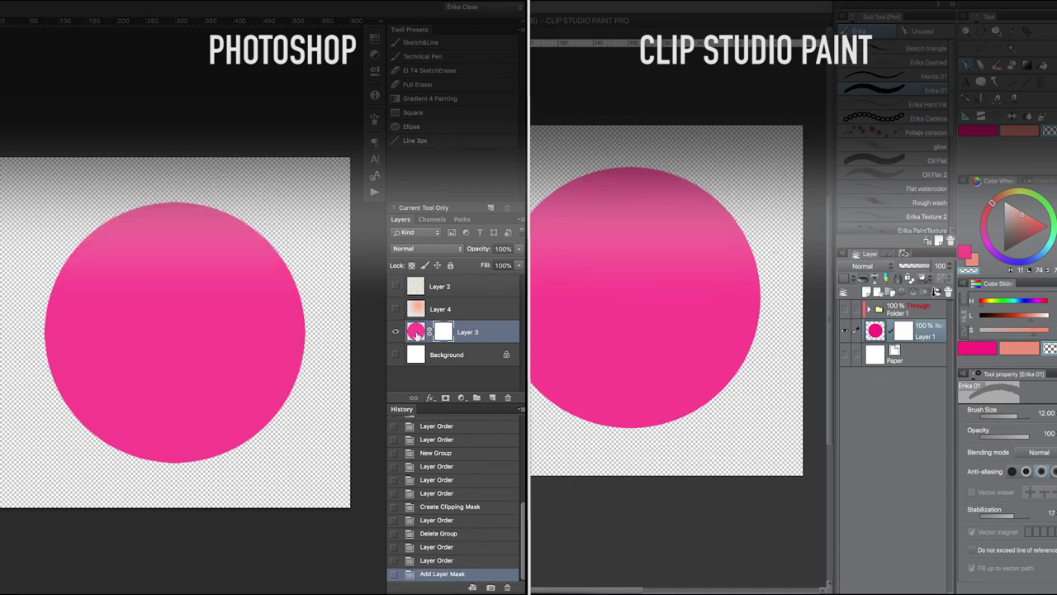
mouse_move(669, 176)
left_mouse_down()
mouse_move(718, 219)
mouse_move(674, 167)
mouse_move(648, 217)
mouse_move(688, 238)
mouse_move(705, 192)
mouse_move(633, 193)
mouse_move(698, 247)
mouse_move(734, 231)
left_mouse_up()
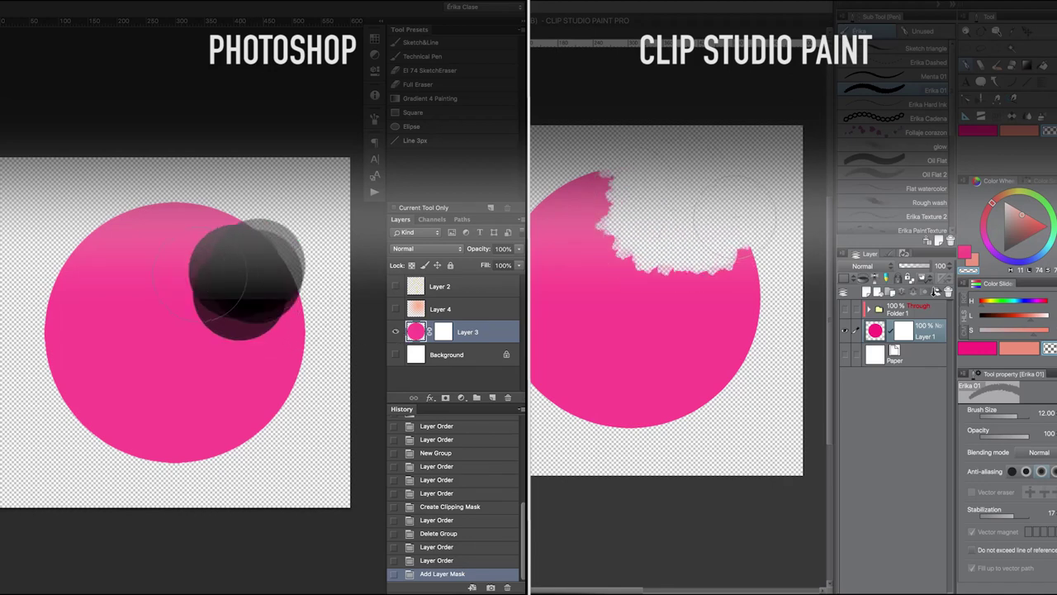
left_click_drag(124, 207, 78, 227)
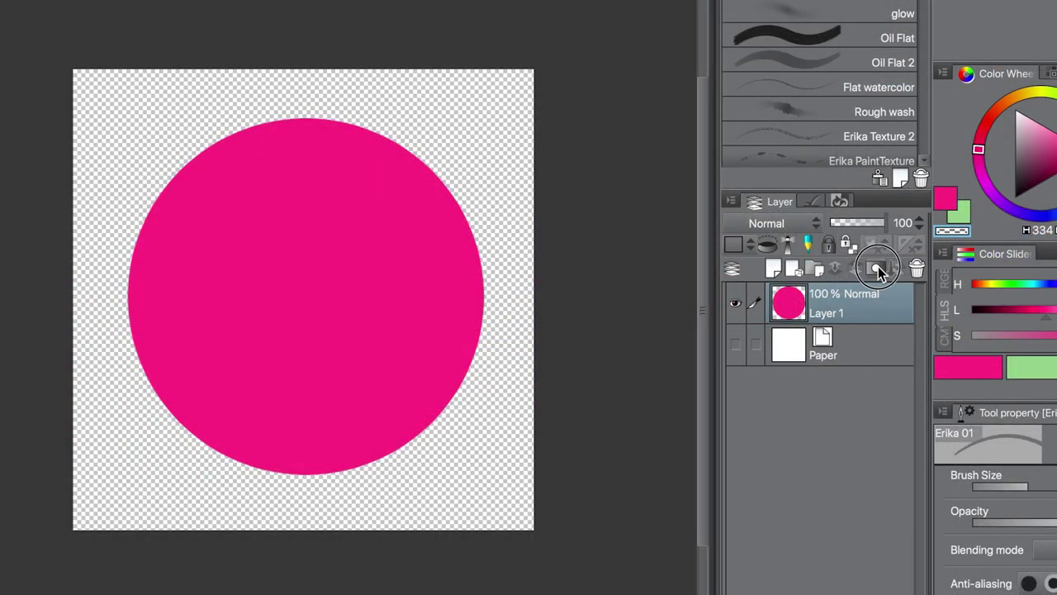
Step: Give Layer 1 a black mask hiding the circle, then paint white to reveal a pink stroke shape
left_click(878, 266)
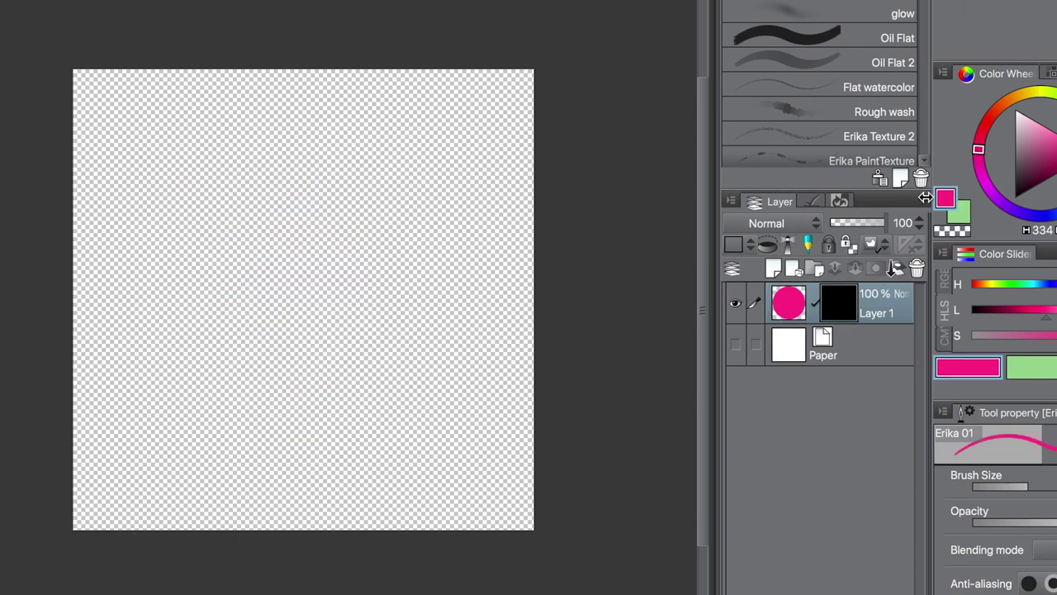
left_click_drag(1053, 134, 1006, 97)
mouse_move(285, 224)
left_mouse_down()
mouse_move(349, 187)
mouse_move(392, 76)
mouse_move(405, 215)
mouse_move(389, 289)
mouse_move(364, 174)
mouse_move(163, 363)
mouse_move(178, 417)
left_mouse_up()
mouse_move(387, 226)
left_mouse_down()
mouse_move(292, 482)
mouse_move(463, 347)
mouse_move(503, 413)
left_mouse_up()
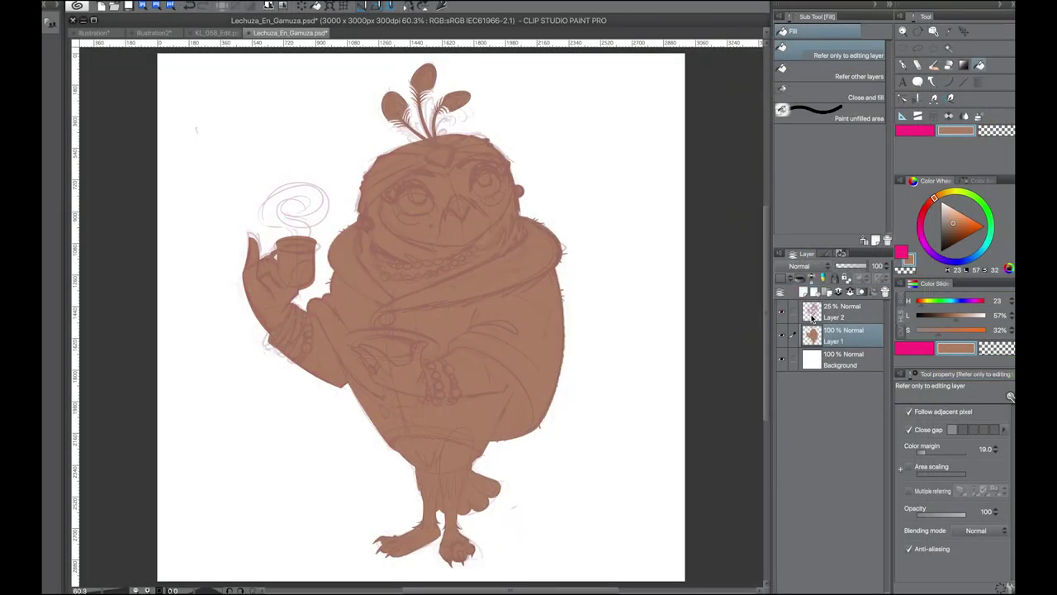
Step: Hide the sketch, select Layer 1's owl silhouette and turn it into a mask on Folder 1
left_click(782, 313)
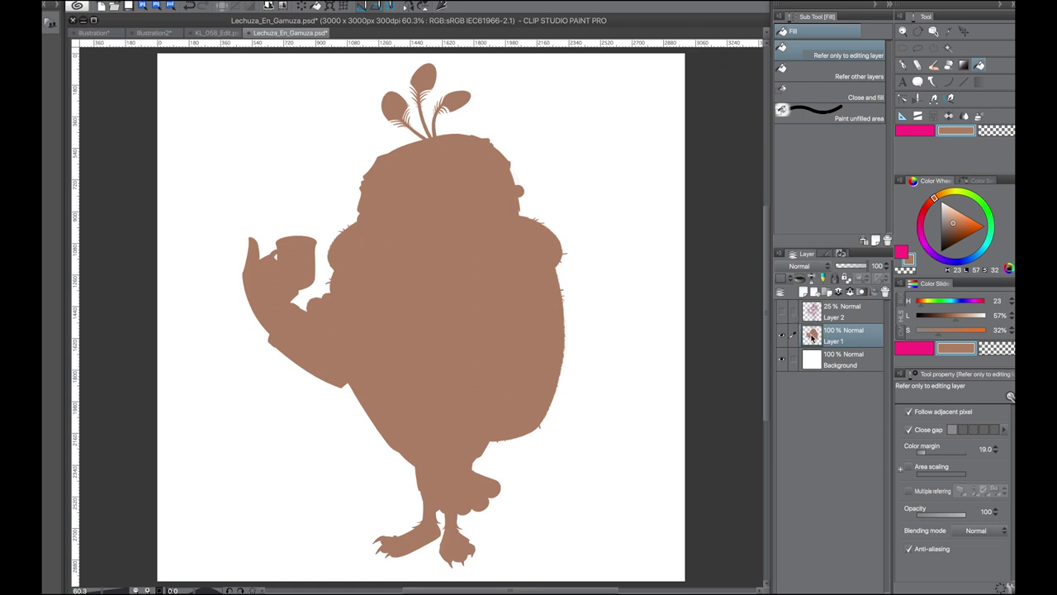
left_click(812, 336, "ctrl")
left_click(861, 294)
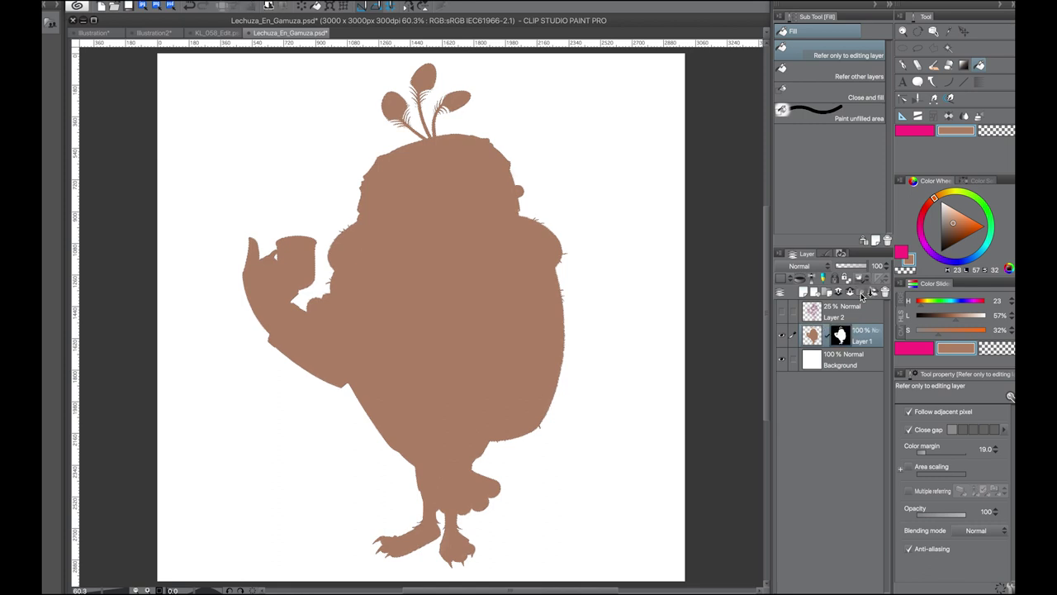
left_click(827, 294)
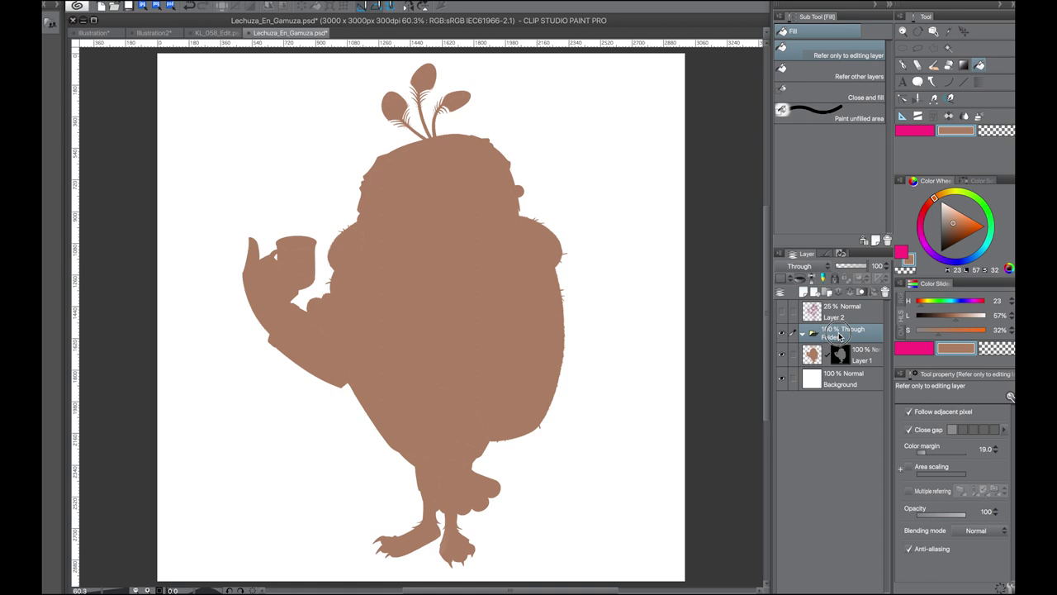
Step: Hide the brown silhouette layer and fill a new Layer 3 in Folder 1 with brown
left_click(781, 357)
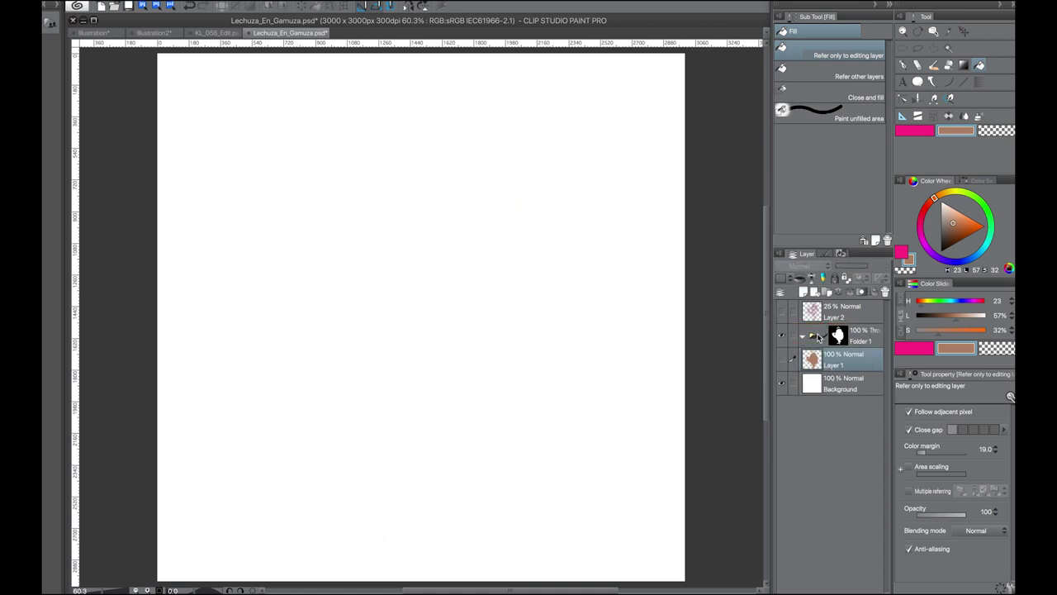
left_click(803, 293)
key("p")
mouse_move(366, 170)
left_mouse_down()
mouse_move(515, 188)
mouse_move(548, 224)
left_mouse_up()
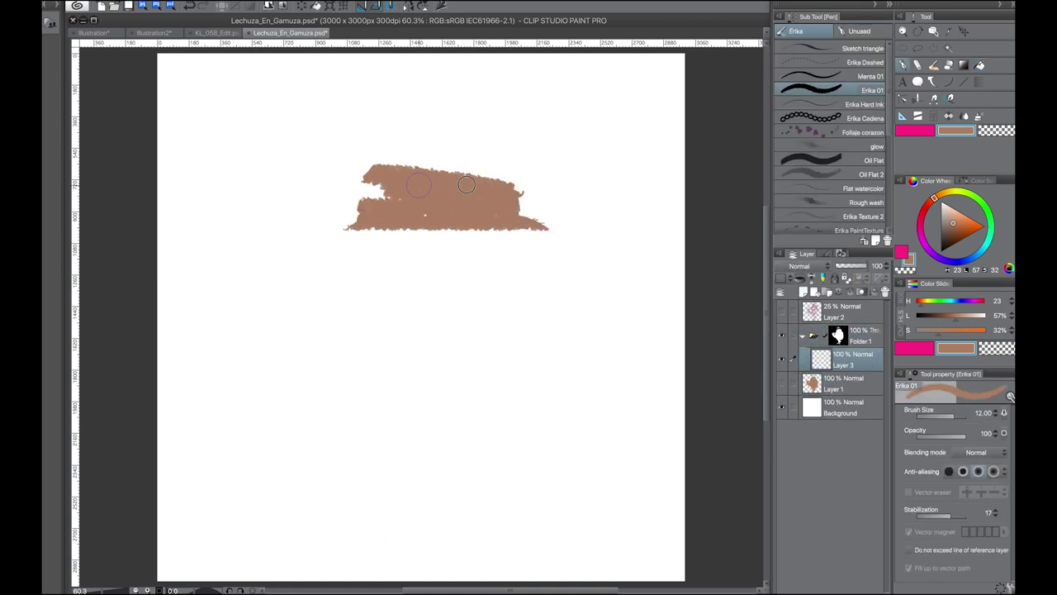
key("Delete")
key("g")
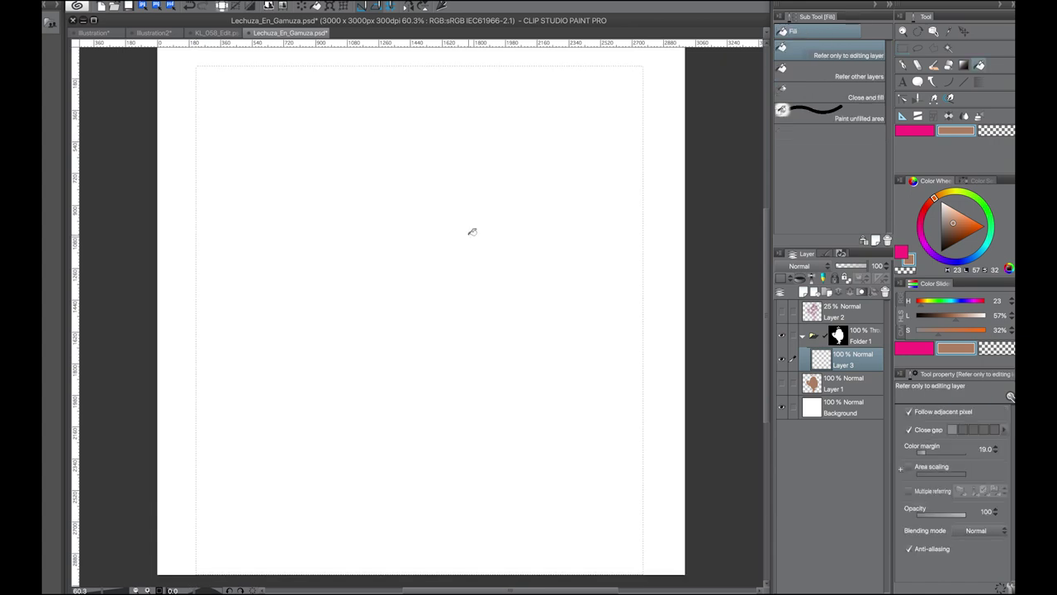
left_click(454, 243)
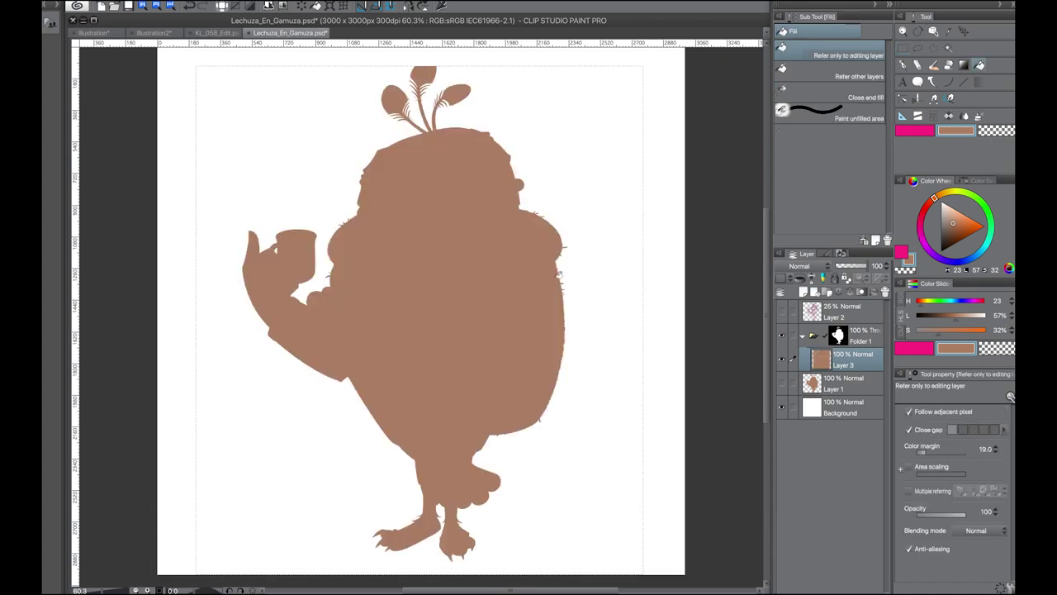
Step: On a new Layer 4, paint light green over the top leaf and the owl's cup
left_click(804, 294)
left_click_drag(934, 198, 984, 201)
left_click(952, 216)
key("p")
mouse_move(468, 85)
left_mouse_down()
mouse_move(447, 106)
mouse_move(432, 85)
mouse_move(405, 79)
mouse_move(381, 105)
mouse_move(394, 100)
mouse_move(440, 129)
left_mouse_up()
mouse_move(289, 231)
left_mouse_down()
mouse_move(311, 270)
mouse_move(280, 240)
left_mouse_up()
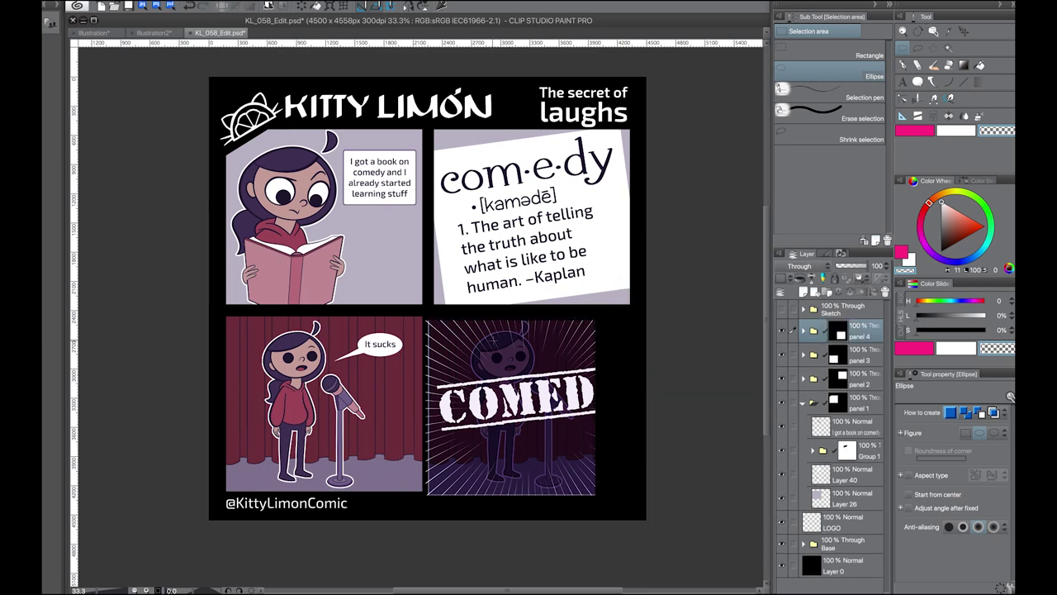
Step: Move panel 4's artwork right inside its frame until the full COMEDY stamp shows
key("k")
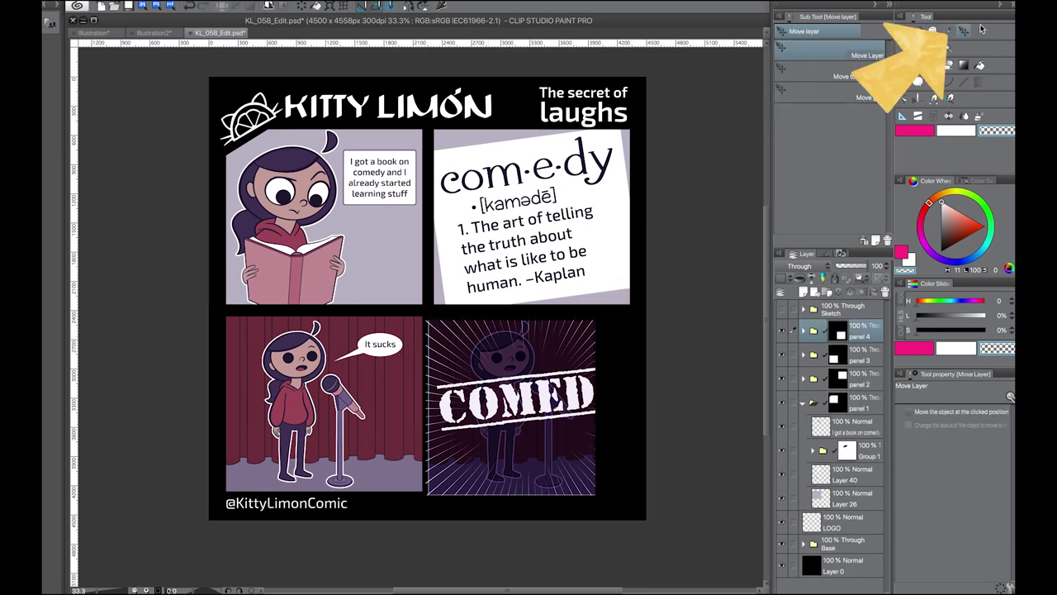
mouse_move(497, 395)
left_mouse_down()
mouse_move(538, 392)
mouse_move(508, 394)
left_mouse_up()
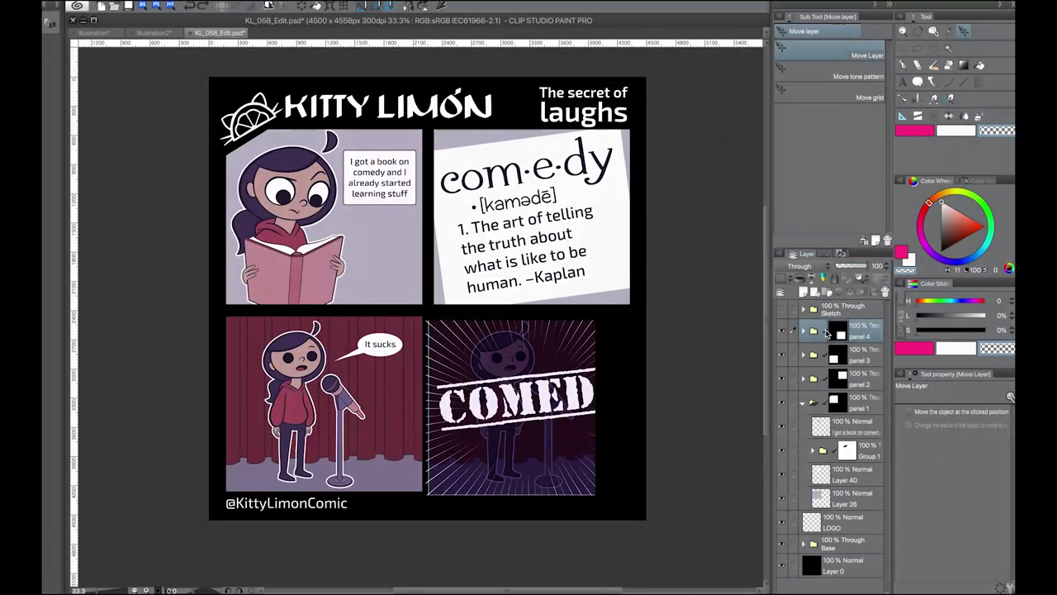
left_click_drag(531, 426, 566, 426)
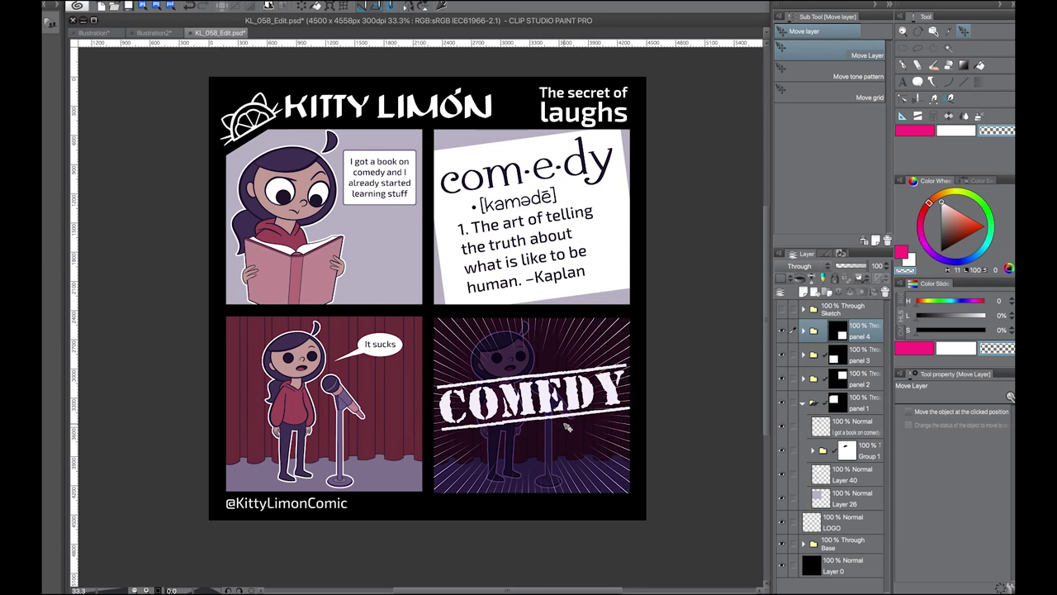
Step: Duplicate the panel 4 layer and delete the copy's mask without applying it
key("ctrl+v")
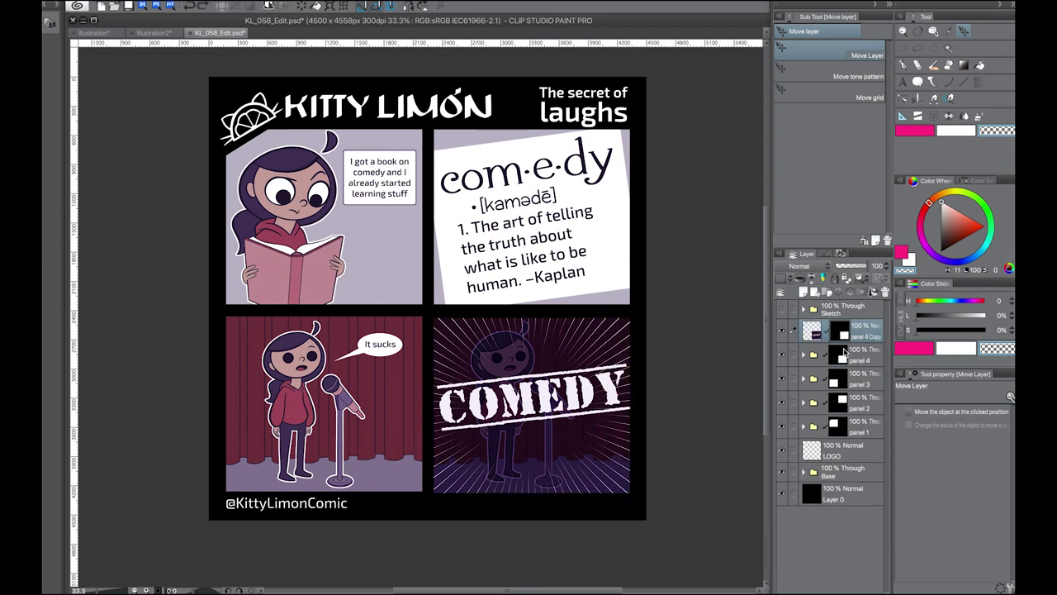
left_click(840, 334)
left_click(885, 295)
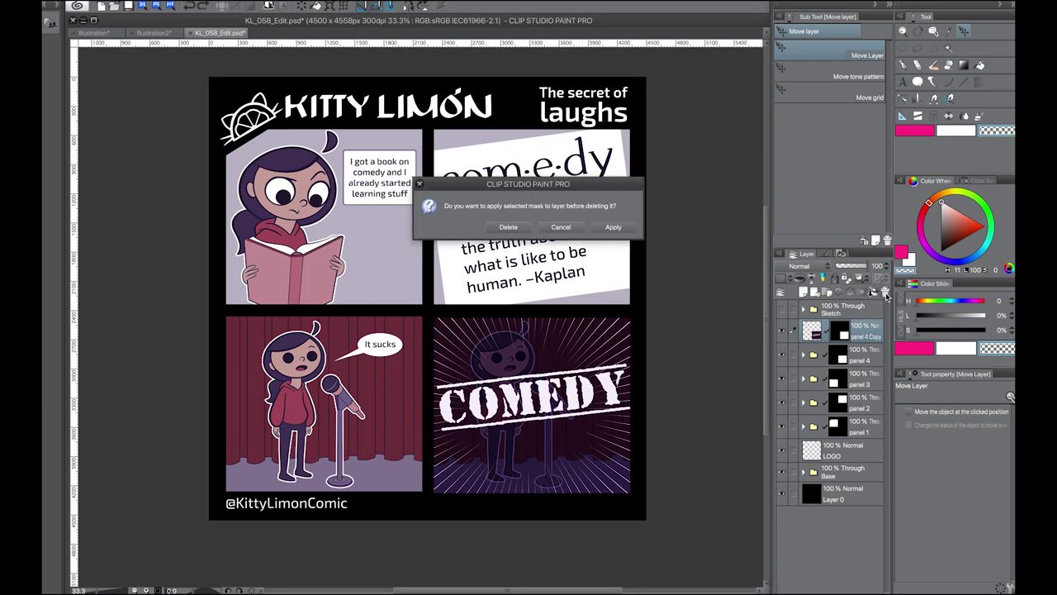
left_click(510, 228)
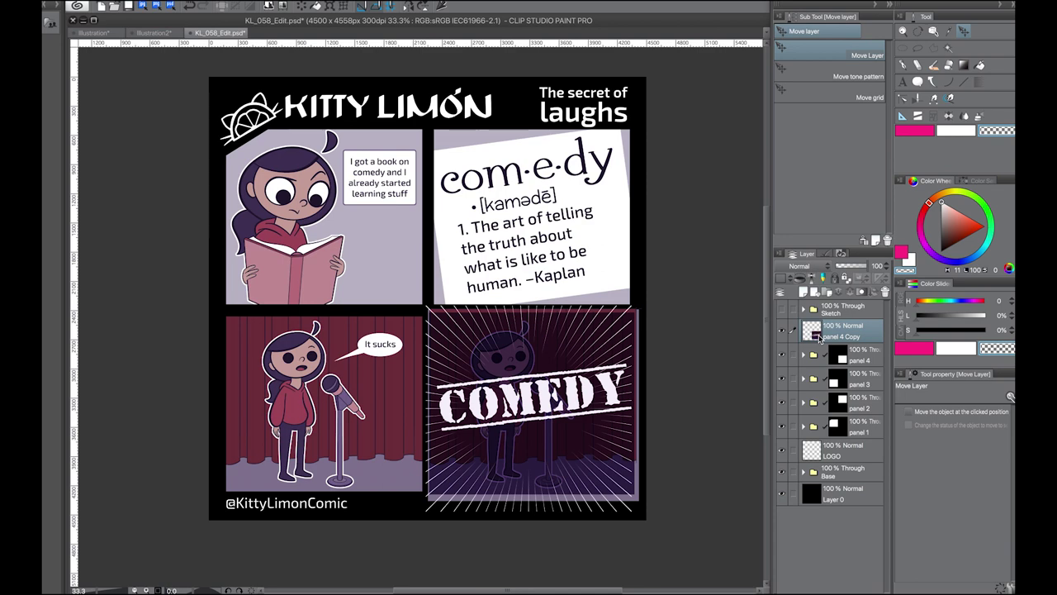
Step: Add a fresh mask to panel 4 Copy so its artwork is clipped to the frame
left_click_drag(818, 338, 814, 332)
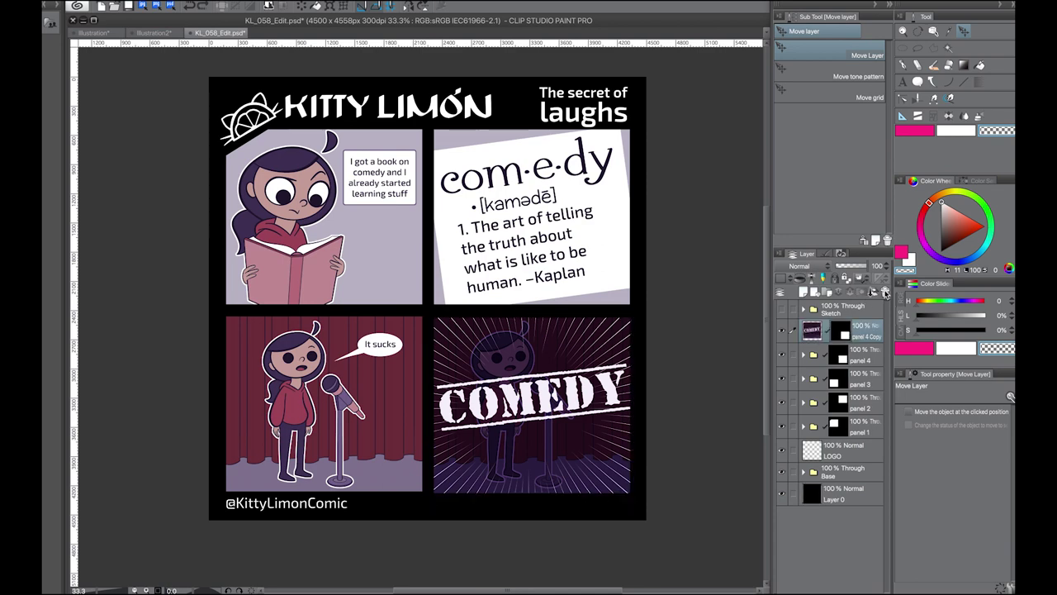
left_click(886, 293)
left_click(616, 230)
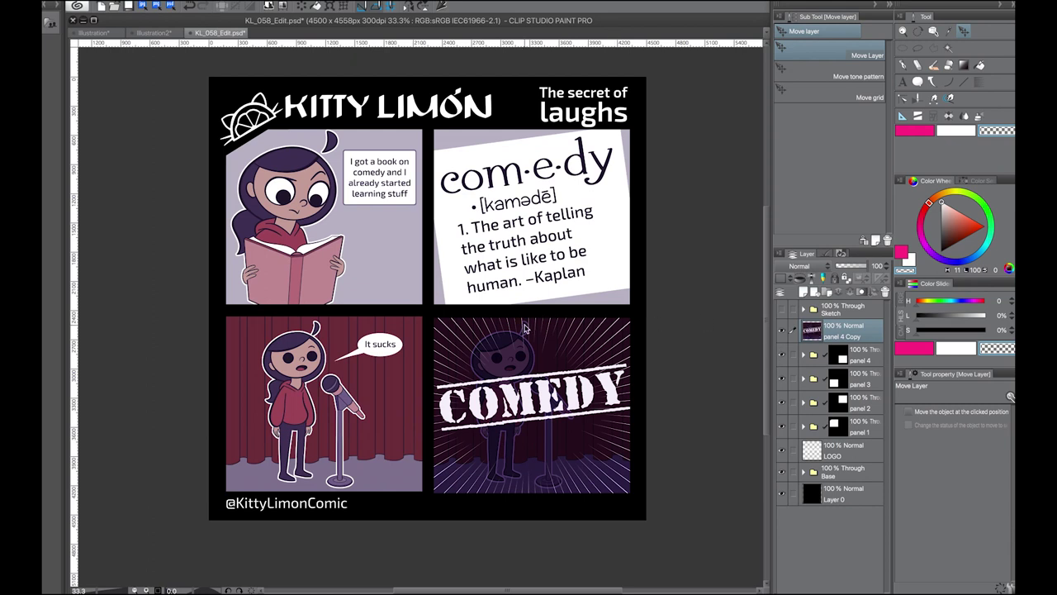
Step: Toggle panel 4's Show Mask Area and Enable Mask, ending with the mask on and untinted
right_click(843, 357)
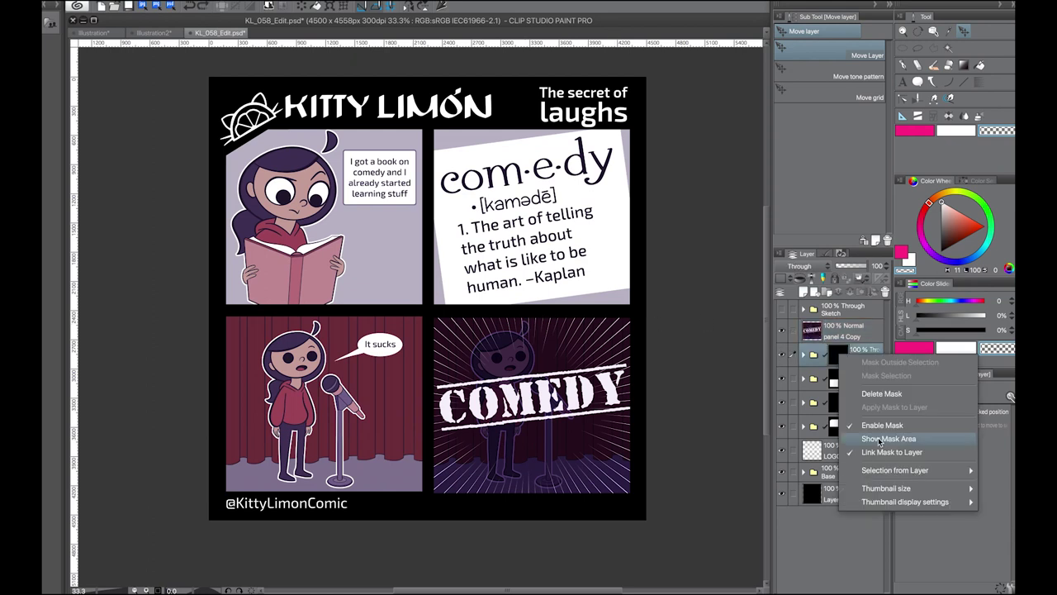
left_click(888, 438)
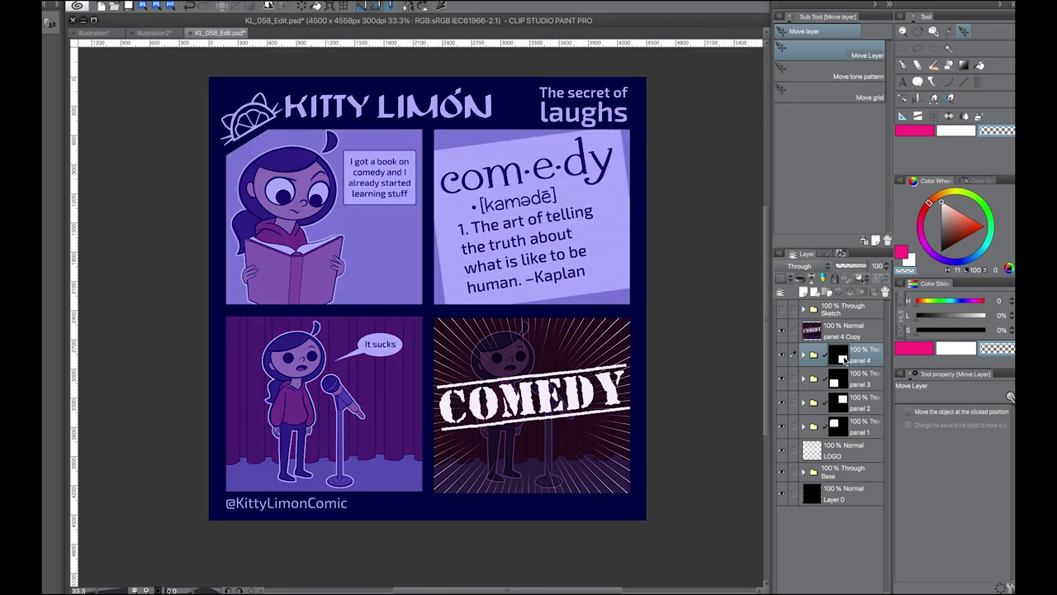
right_click(843, 359)
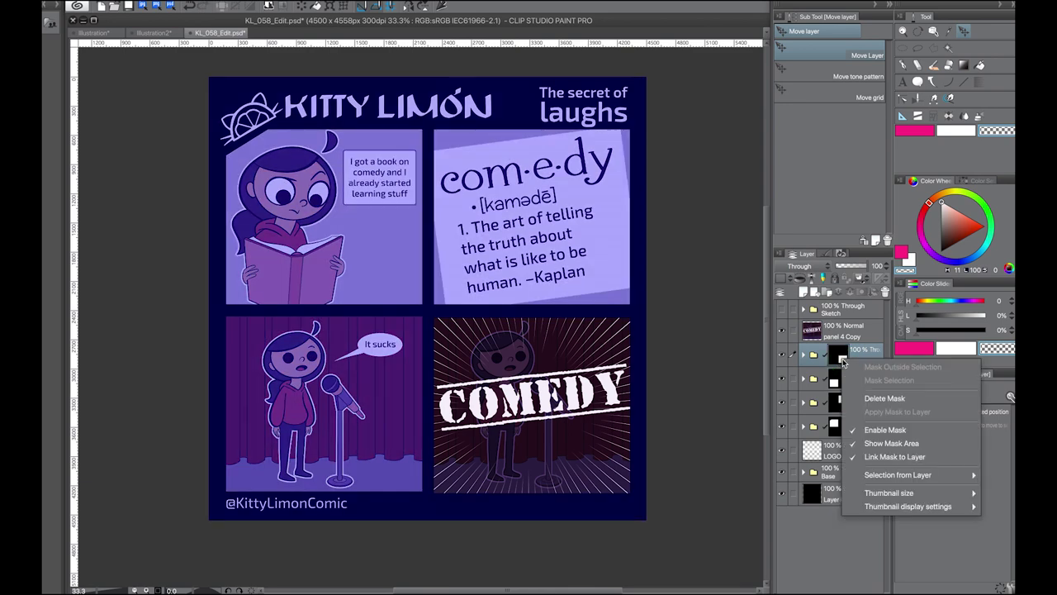
left_click(874, 430)
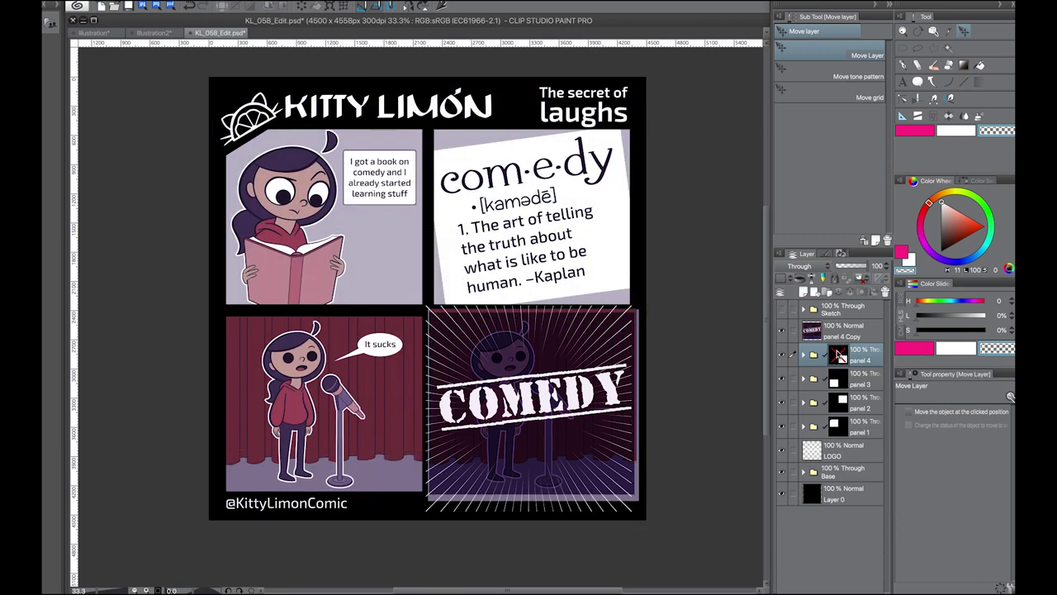
right_click(837, 352)
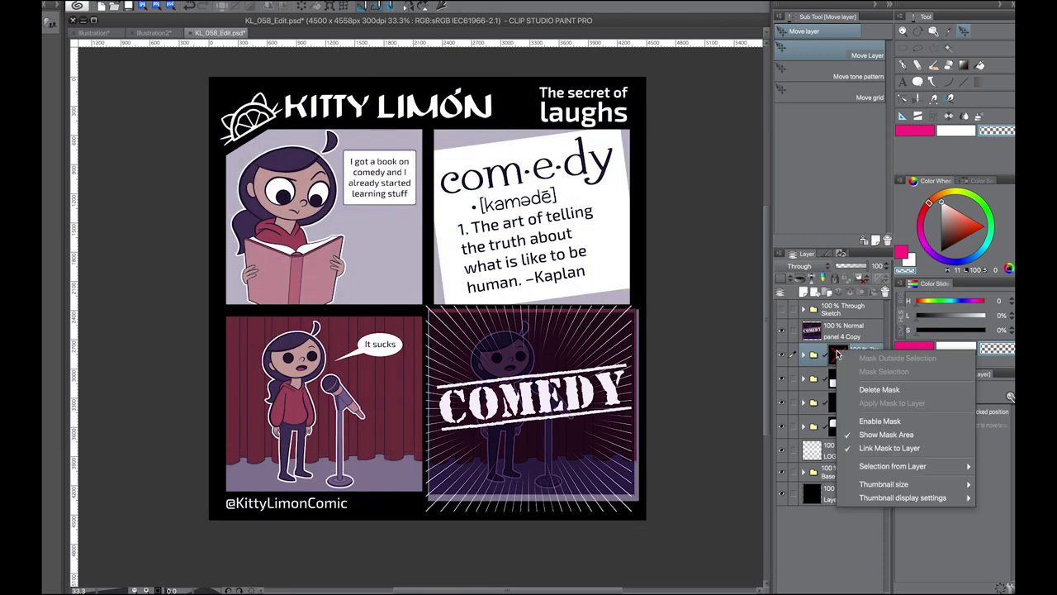
left_click(874, 432)
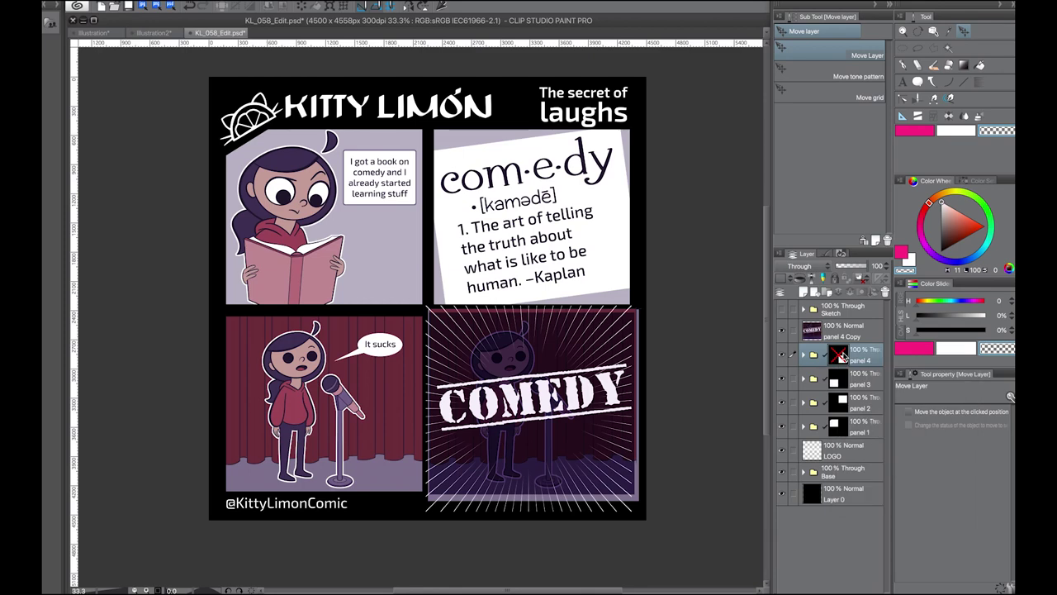
right_click(841, 351)
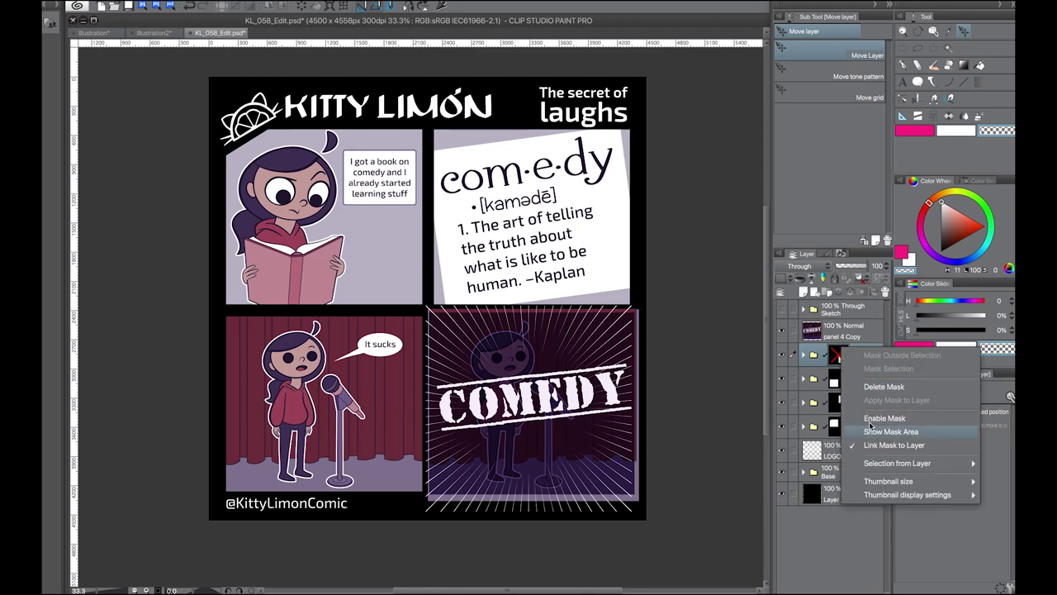
left_click(869, 419)
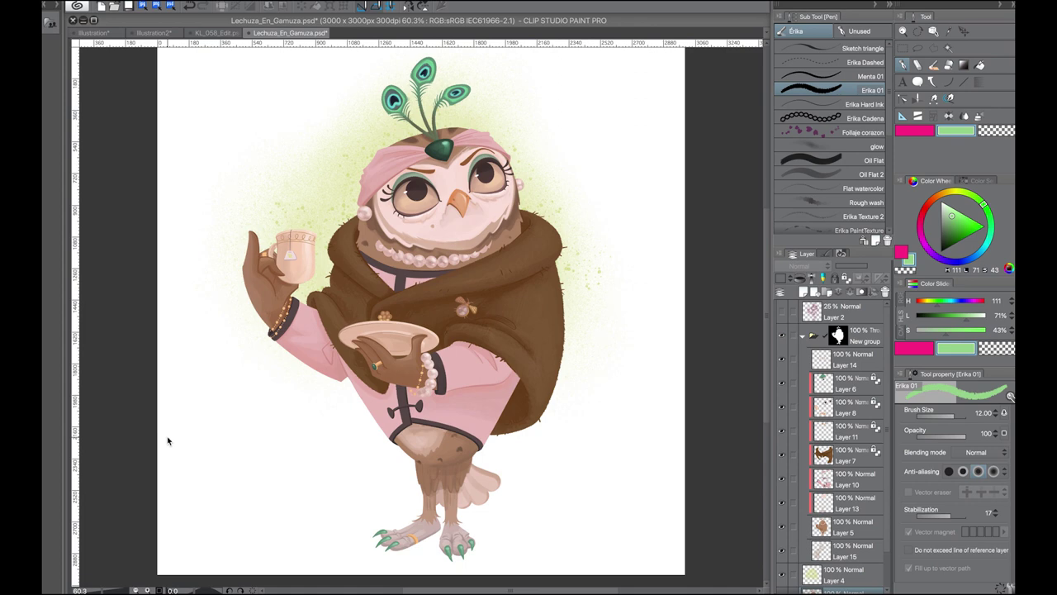
Step: Shift the hue by -115 so the owl's pink clothes turn purple
key("ctrl+u")
left_click_drag(776, 469, 708, 472)
left_click(915, 453)
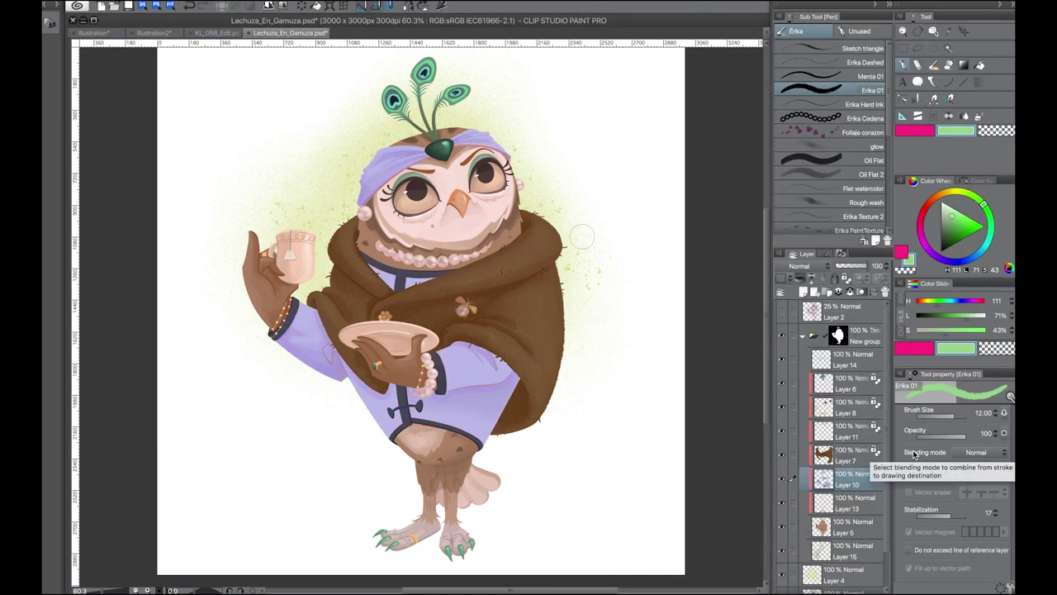
Step: Duplicate and hide Layer 6, then erase the head feathers with a transparent pen at size 4
left_click(844, 337)
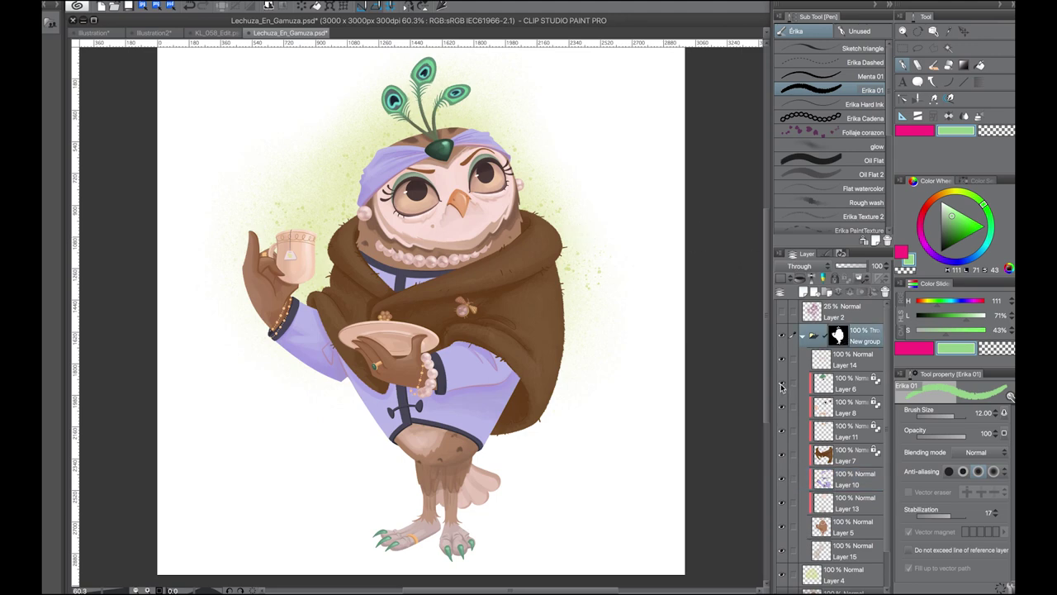
key("m")
key("ctrl+j")
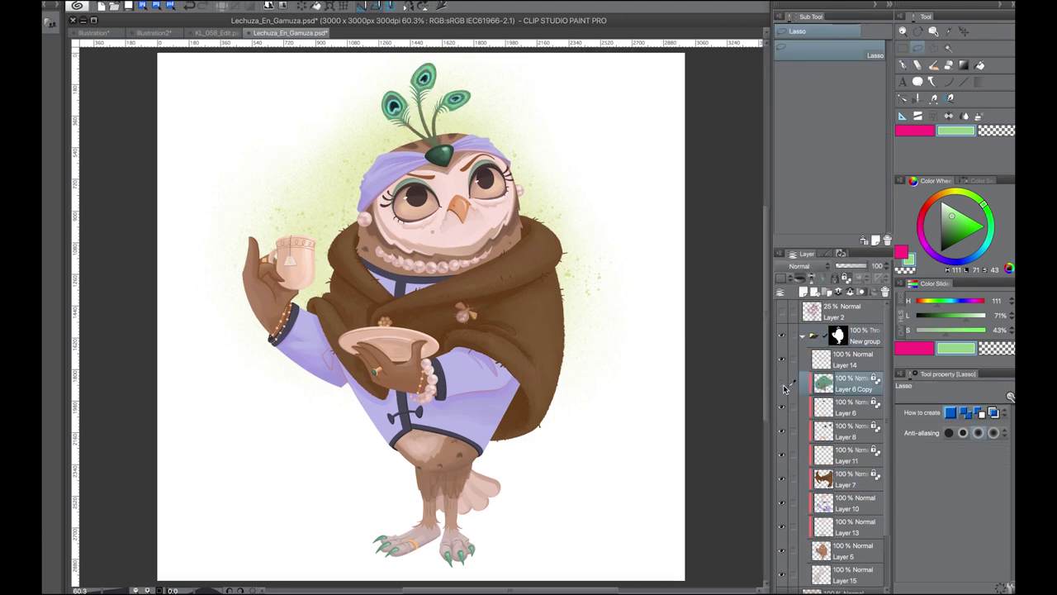
left_click(782, 388)
left_click(843, 336)
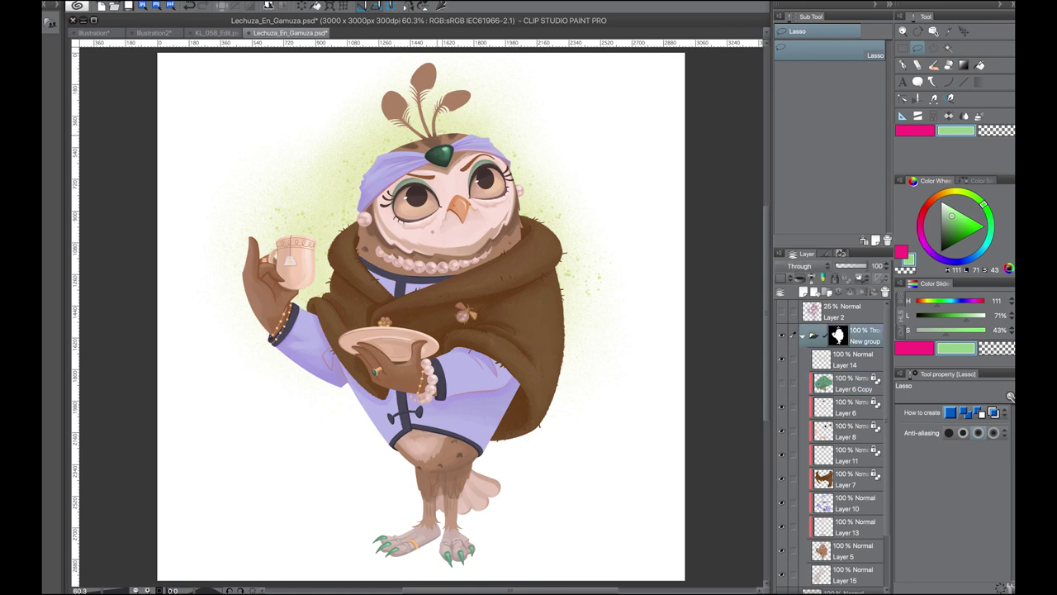
key("p")
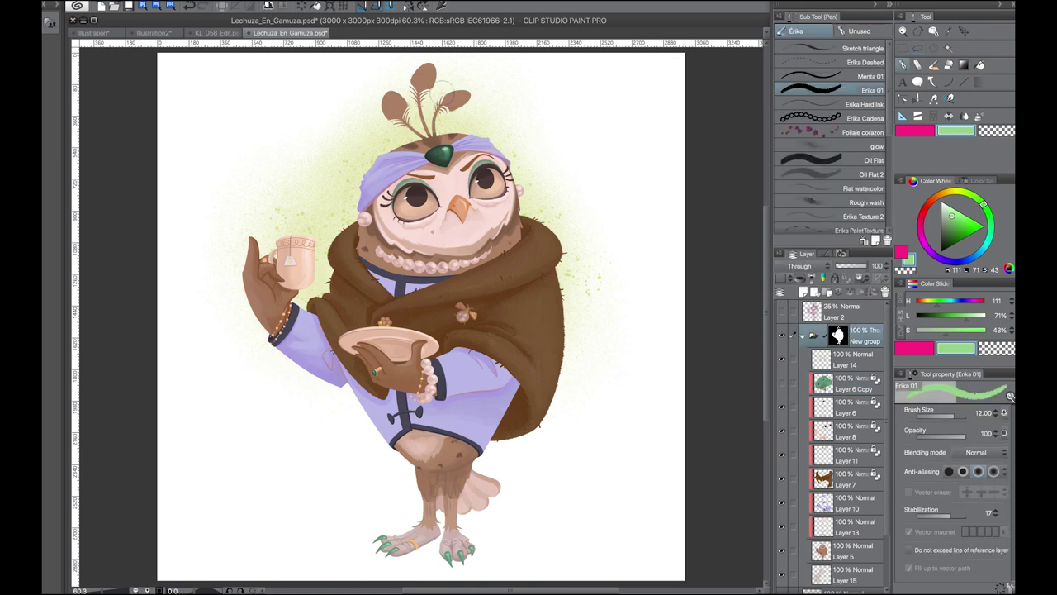
key("c")
mouse_move(442, 86)
left_mouse_down()
mouse_move(429, 128)
mouse_move(414, 130)
mouse_move(473, 91)
mouse_move(438, 73)
mouse_move(409, 123)
left_mouse_up()
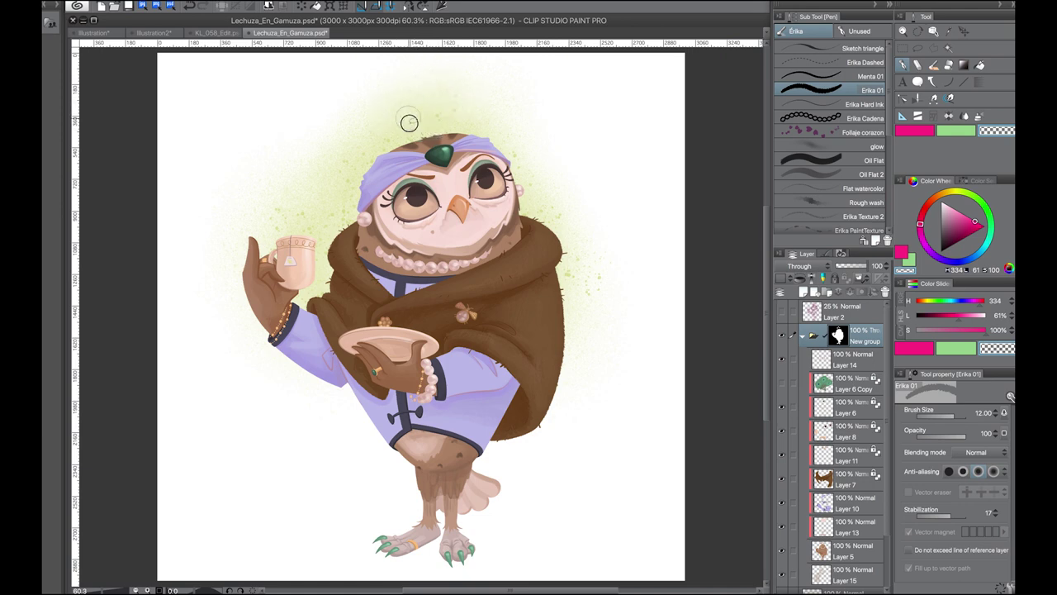
key("bracketleft")
key("bracketleft")
key("bracketleft")
key("bracketleft")
key("bracketleft")
key("bracketleft")
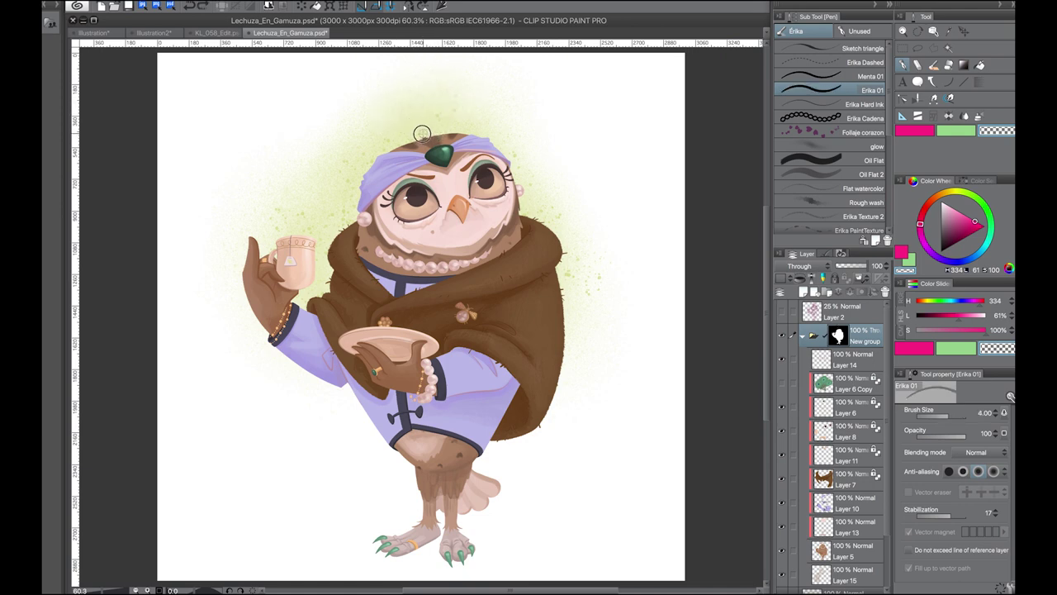